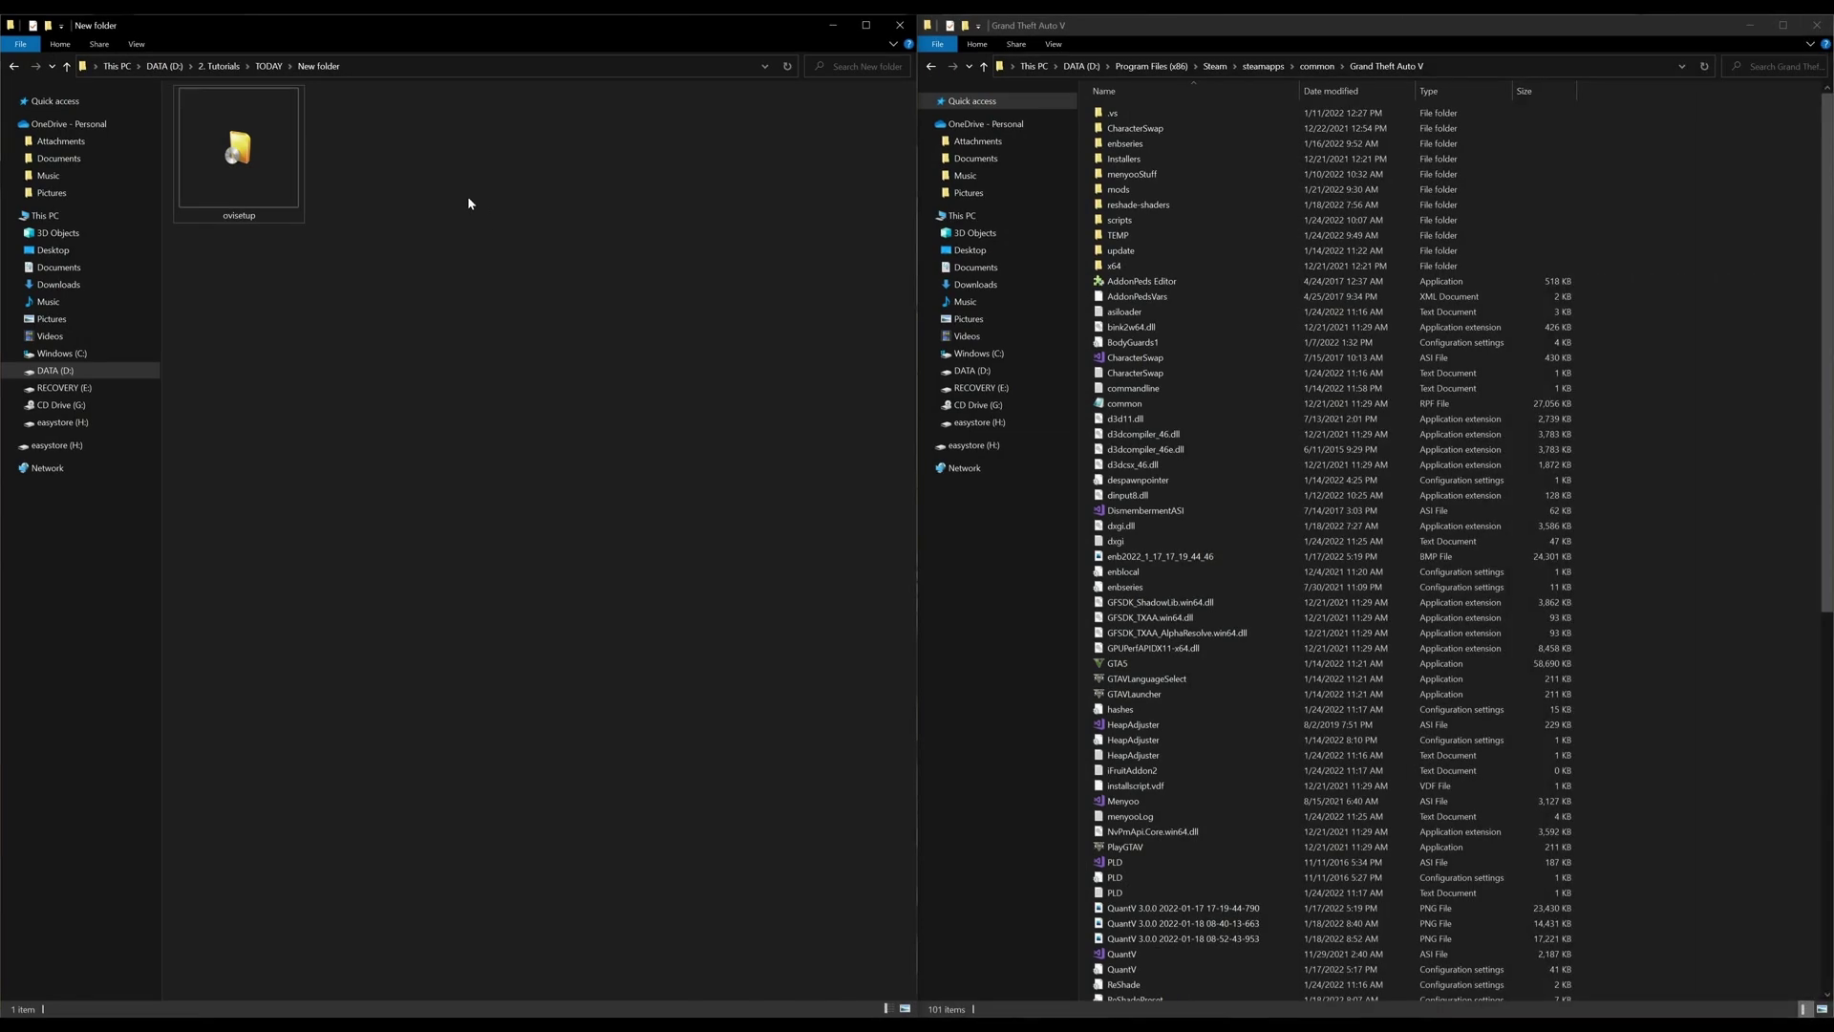
# Select the ovisetup installer file in the New folder window.
pyautogui.click(248, 153)
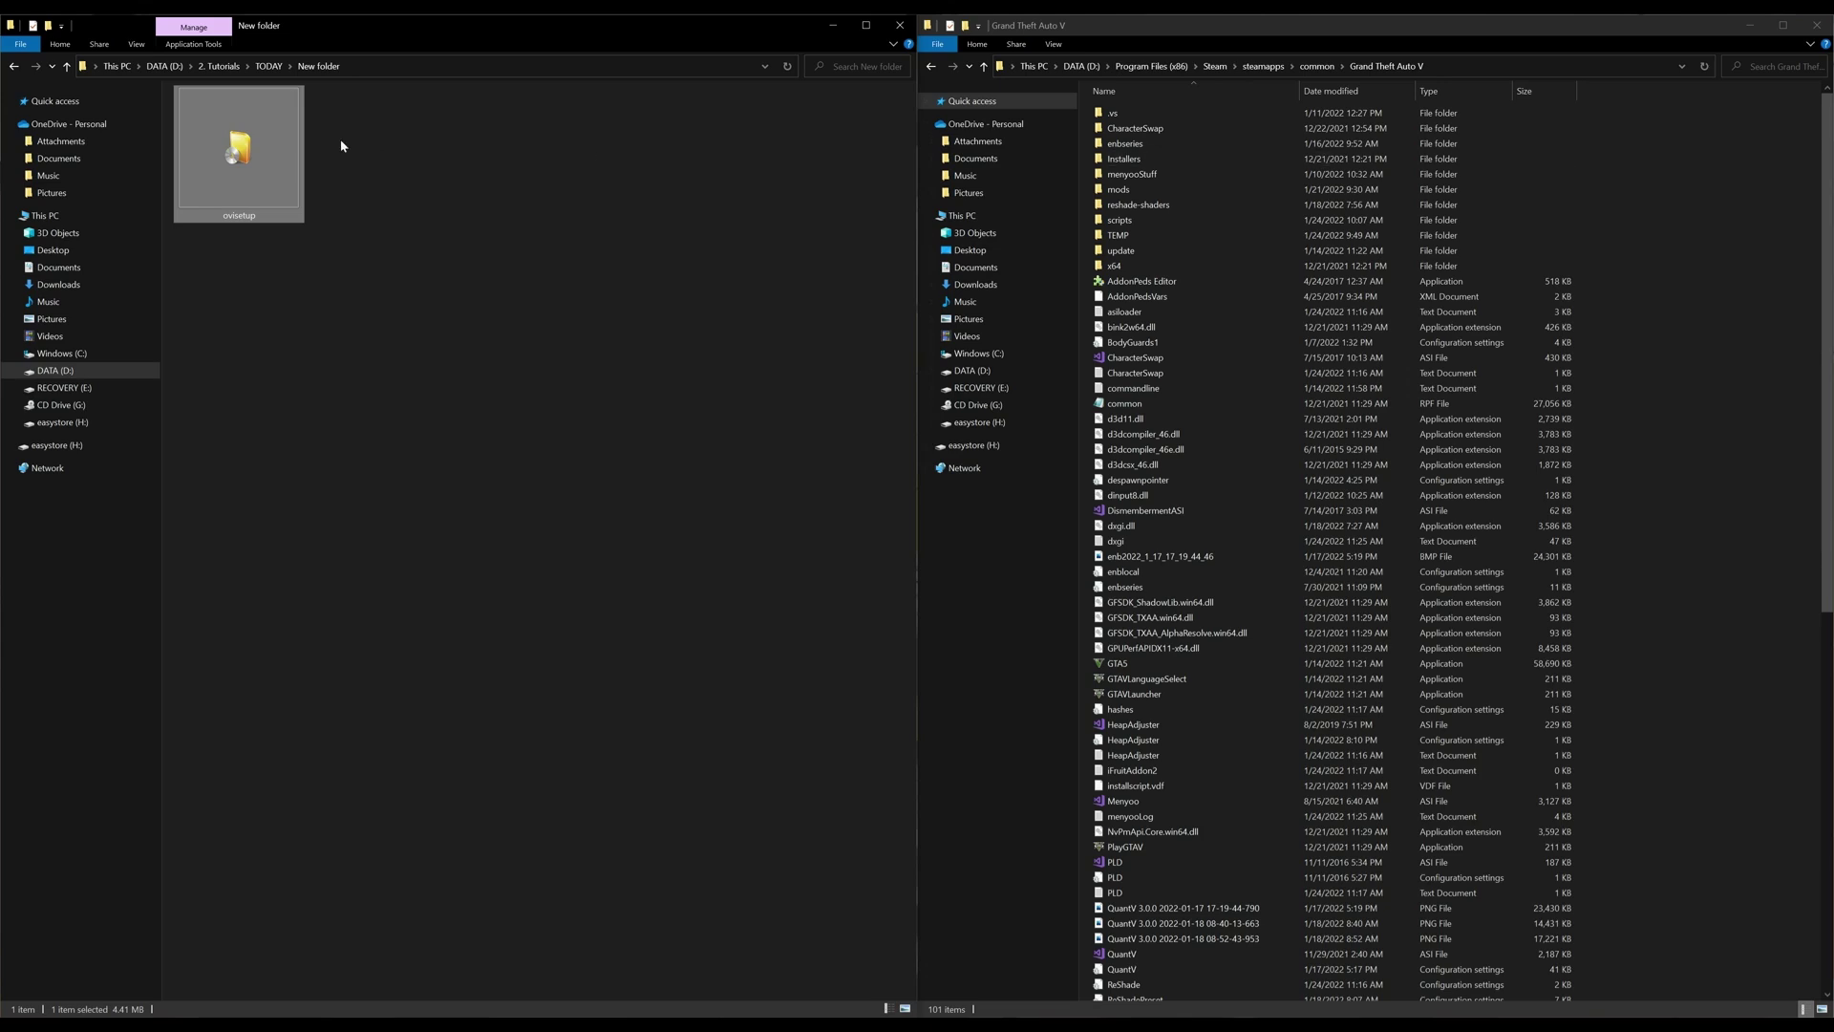
pyautogui.click(285, 258)
pyautogui.moveTo(284, 258); pyautogui.dragTo(319, 175)
# Run ovisetup with English as the language and accept the OpenIV license agreement.
pyautogui.doubleClick(265, 172)
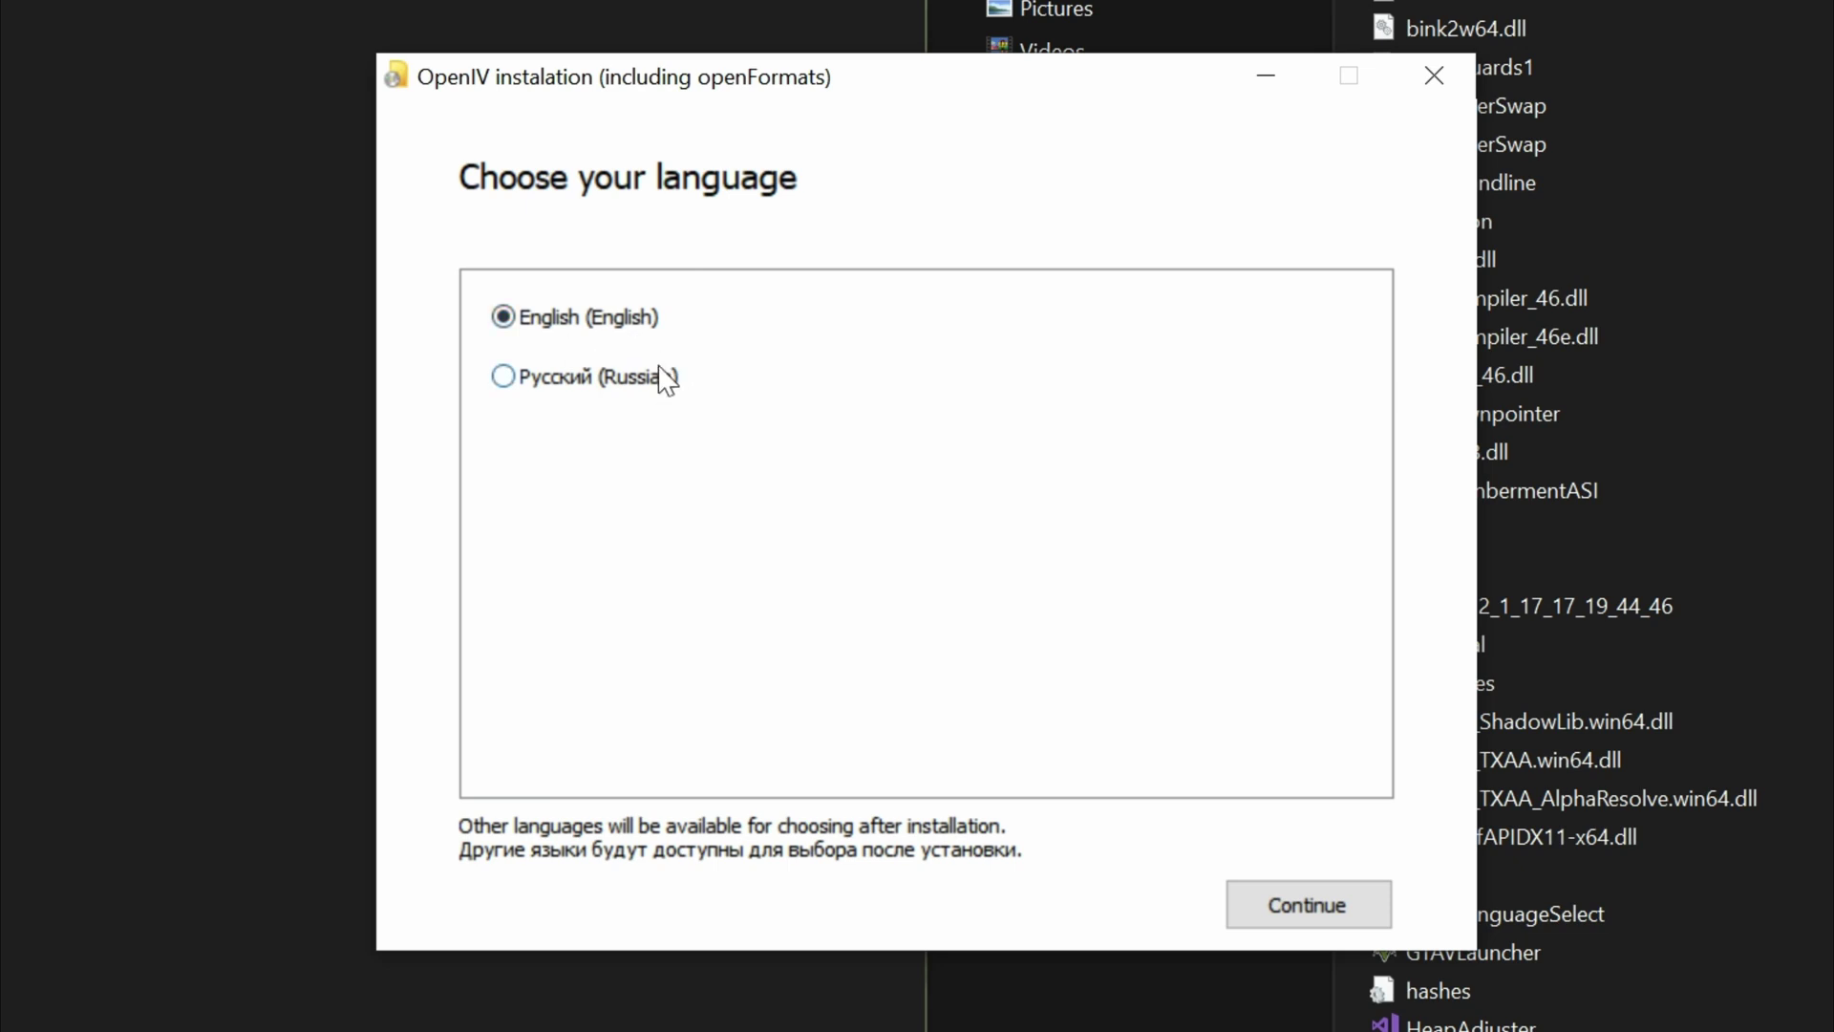
pyautogui.click(1309, 917)
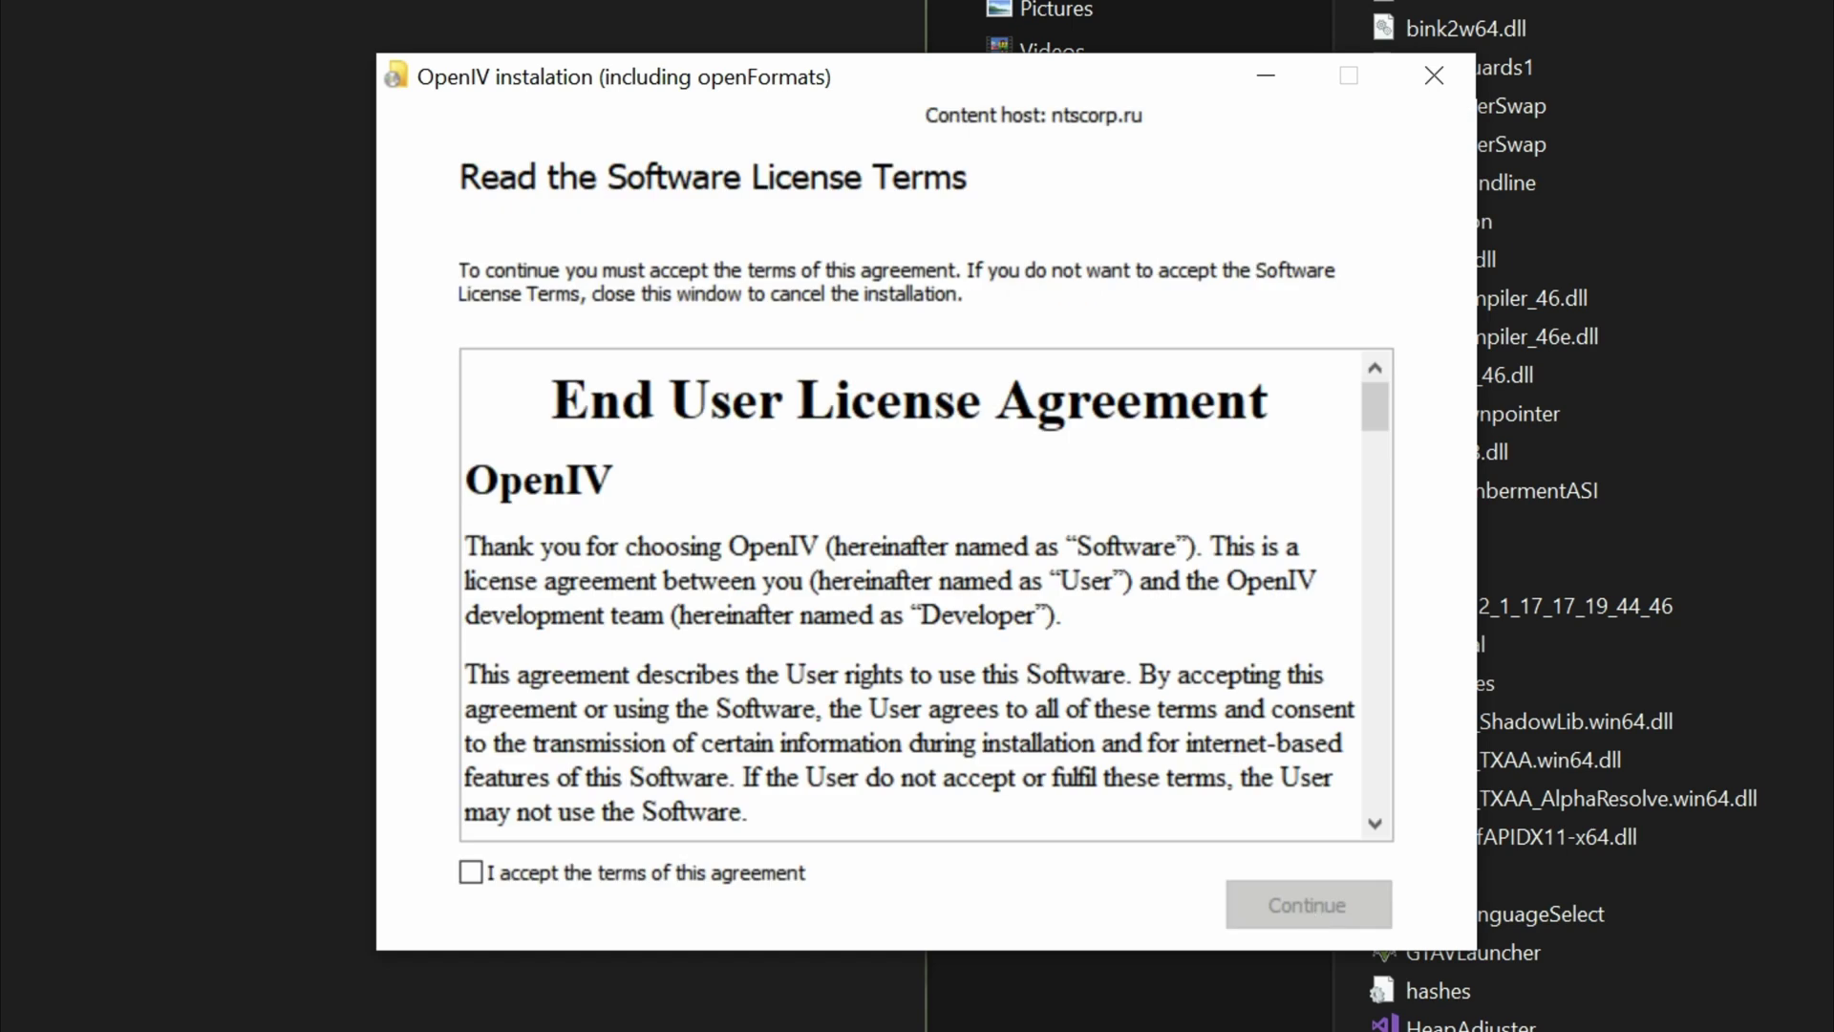
pyautogui.moveTo(1381, 414); pyautogui.dragTo(1375, 810)
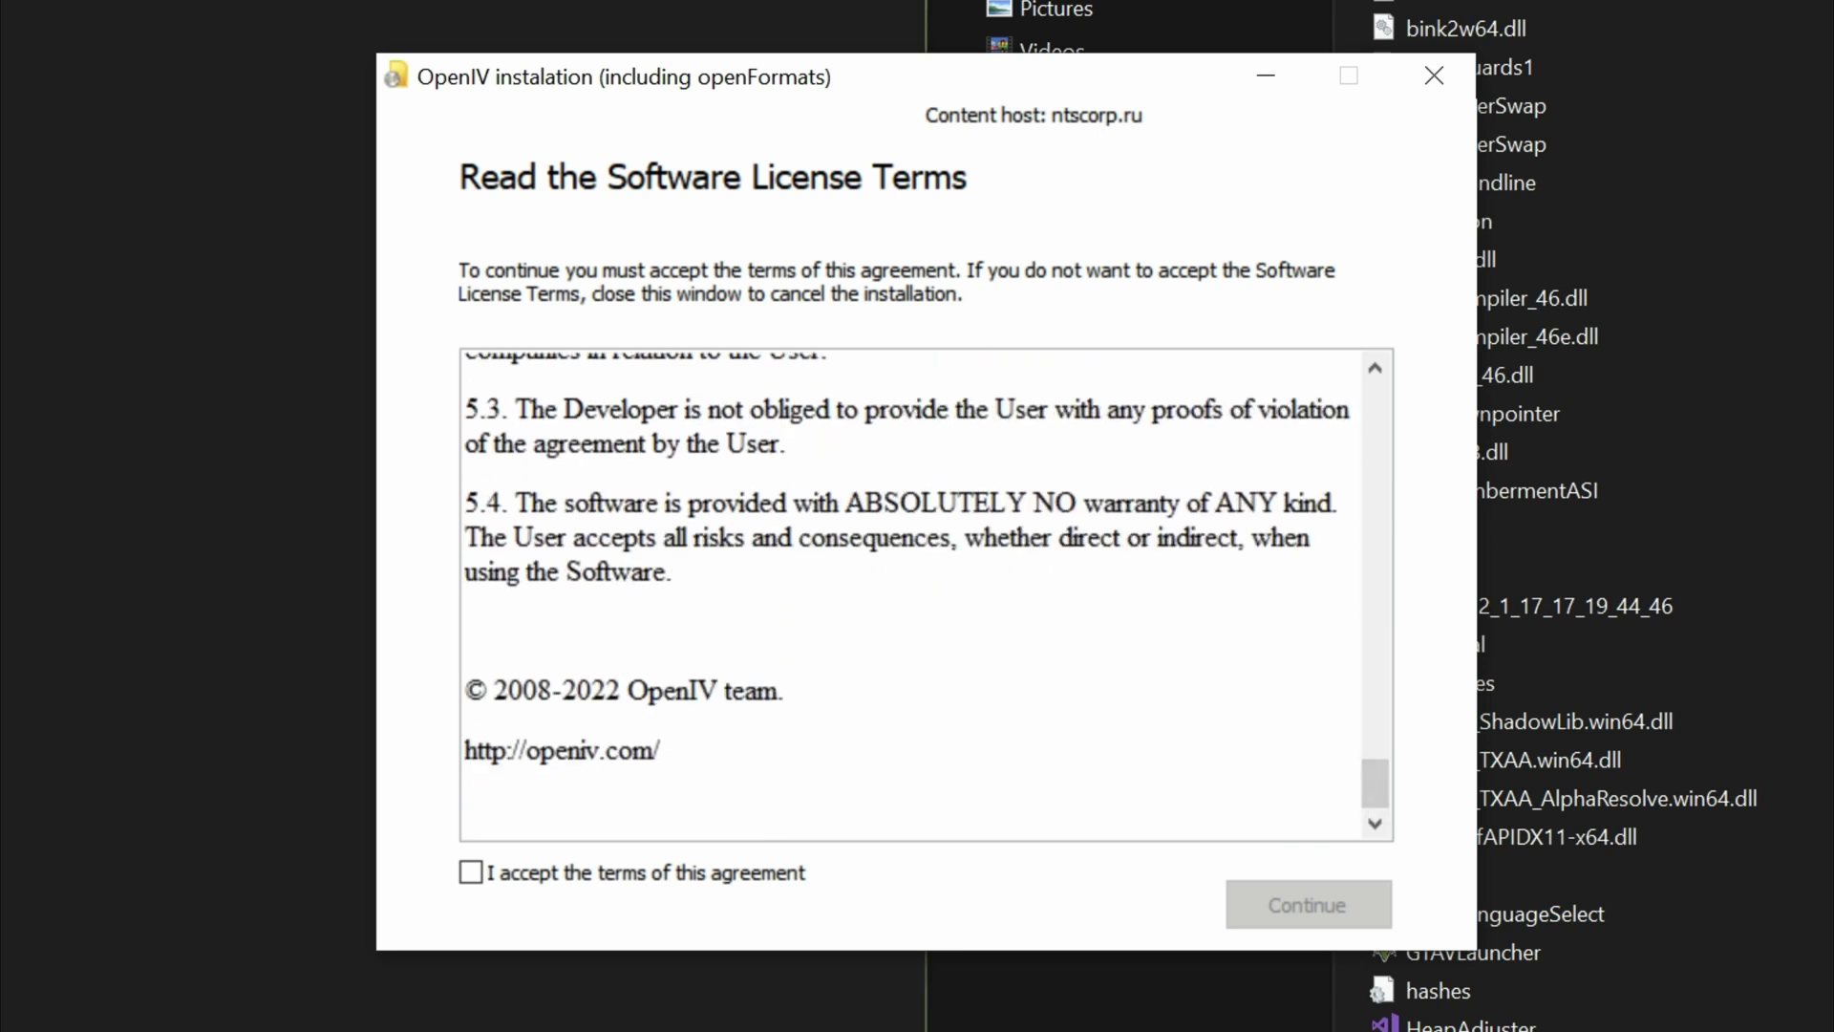
pyautogui.click(470, 873)
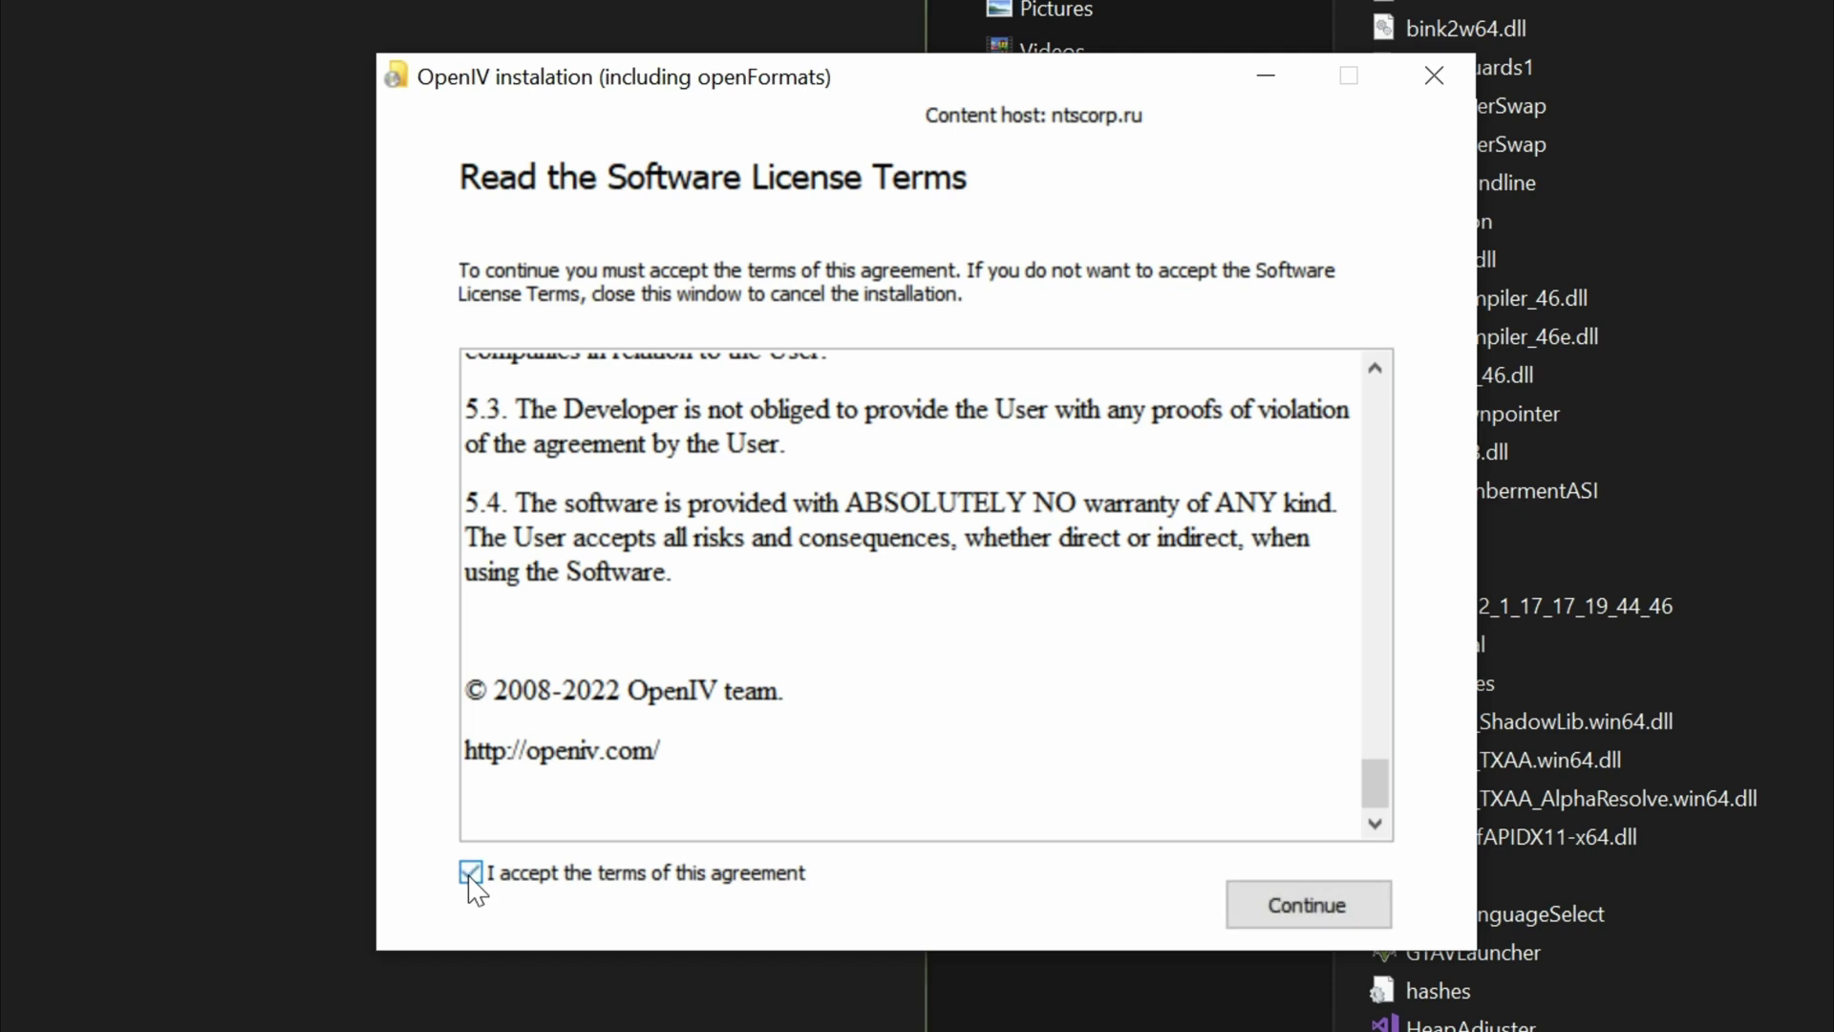
pyautogui.click(1328, 929)
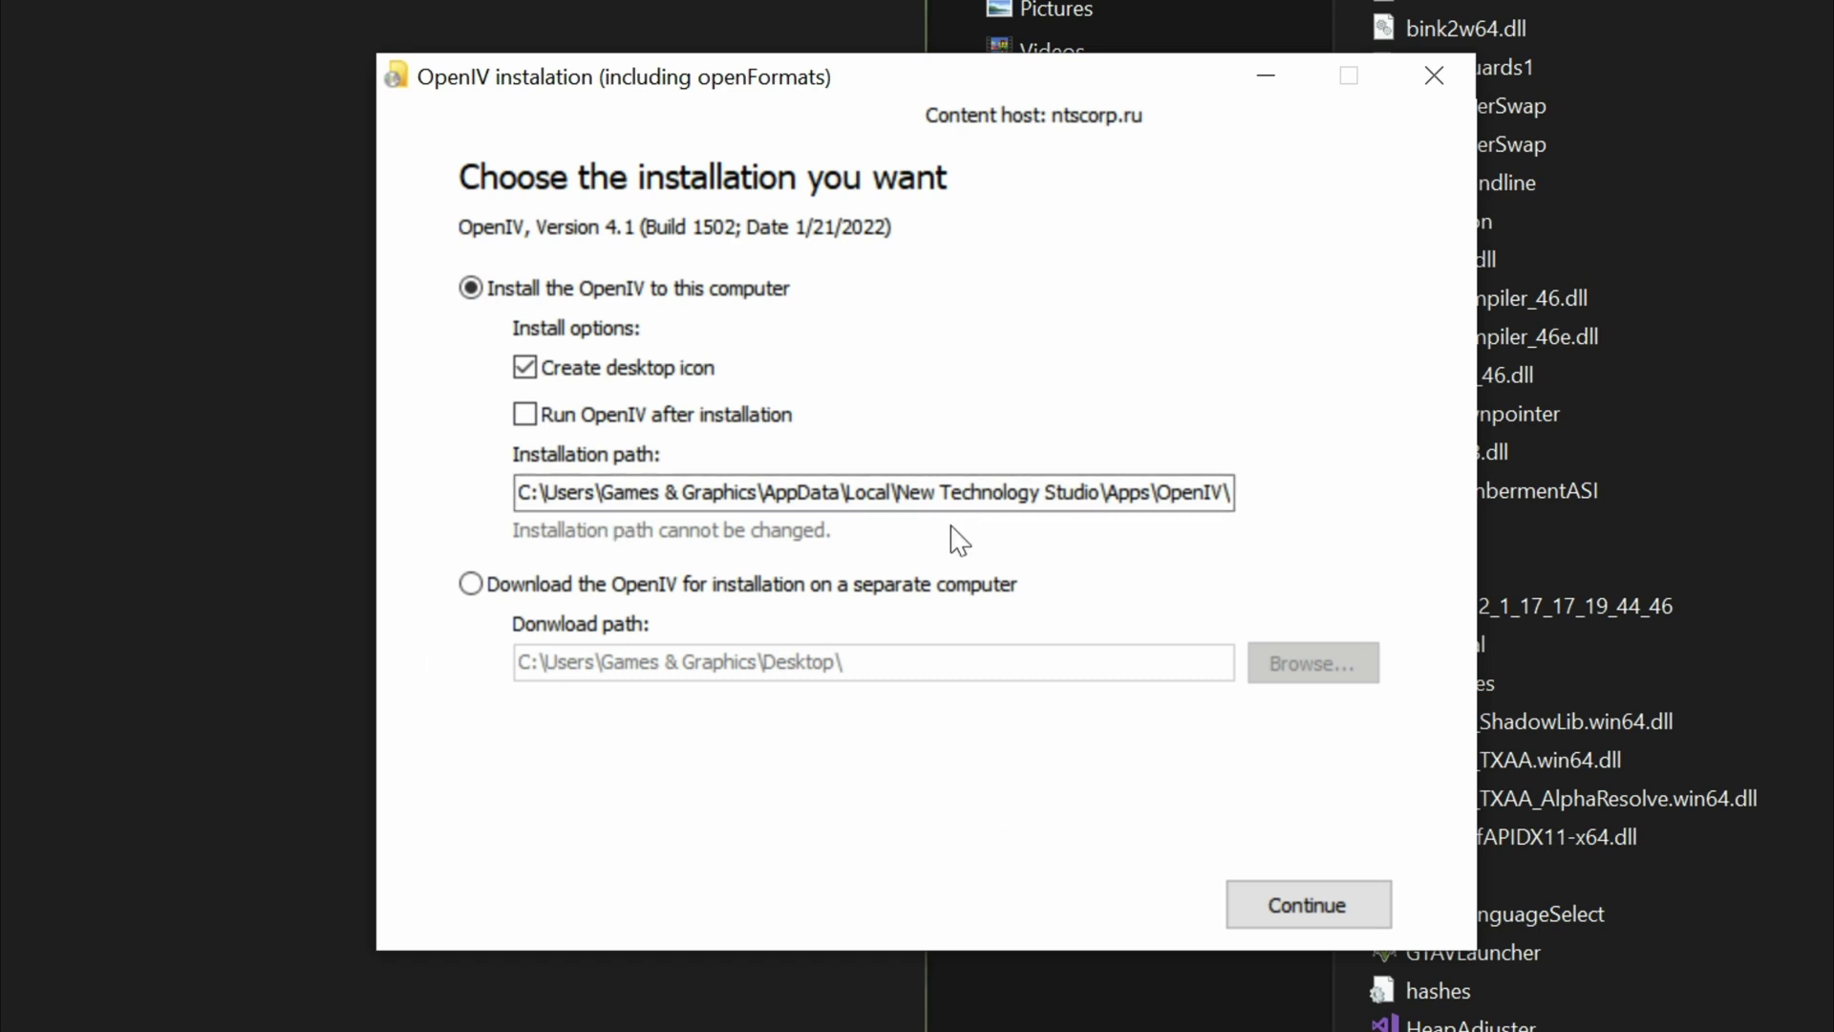
# Install OpenIV to this computer, approving the 20.4 Mb download.
pyautogui.click(1332, 916)
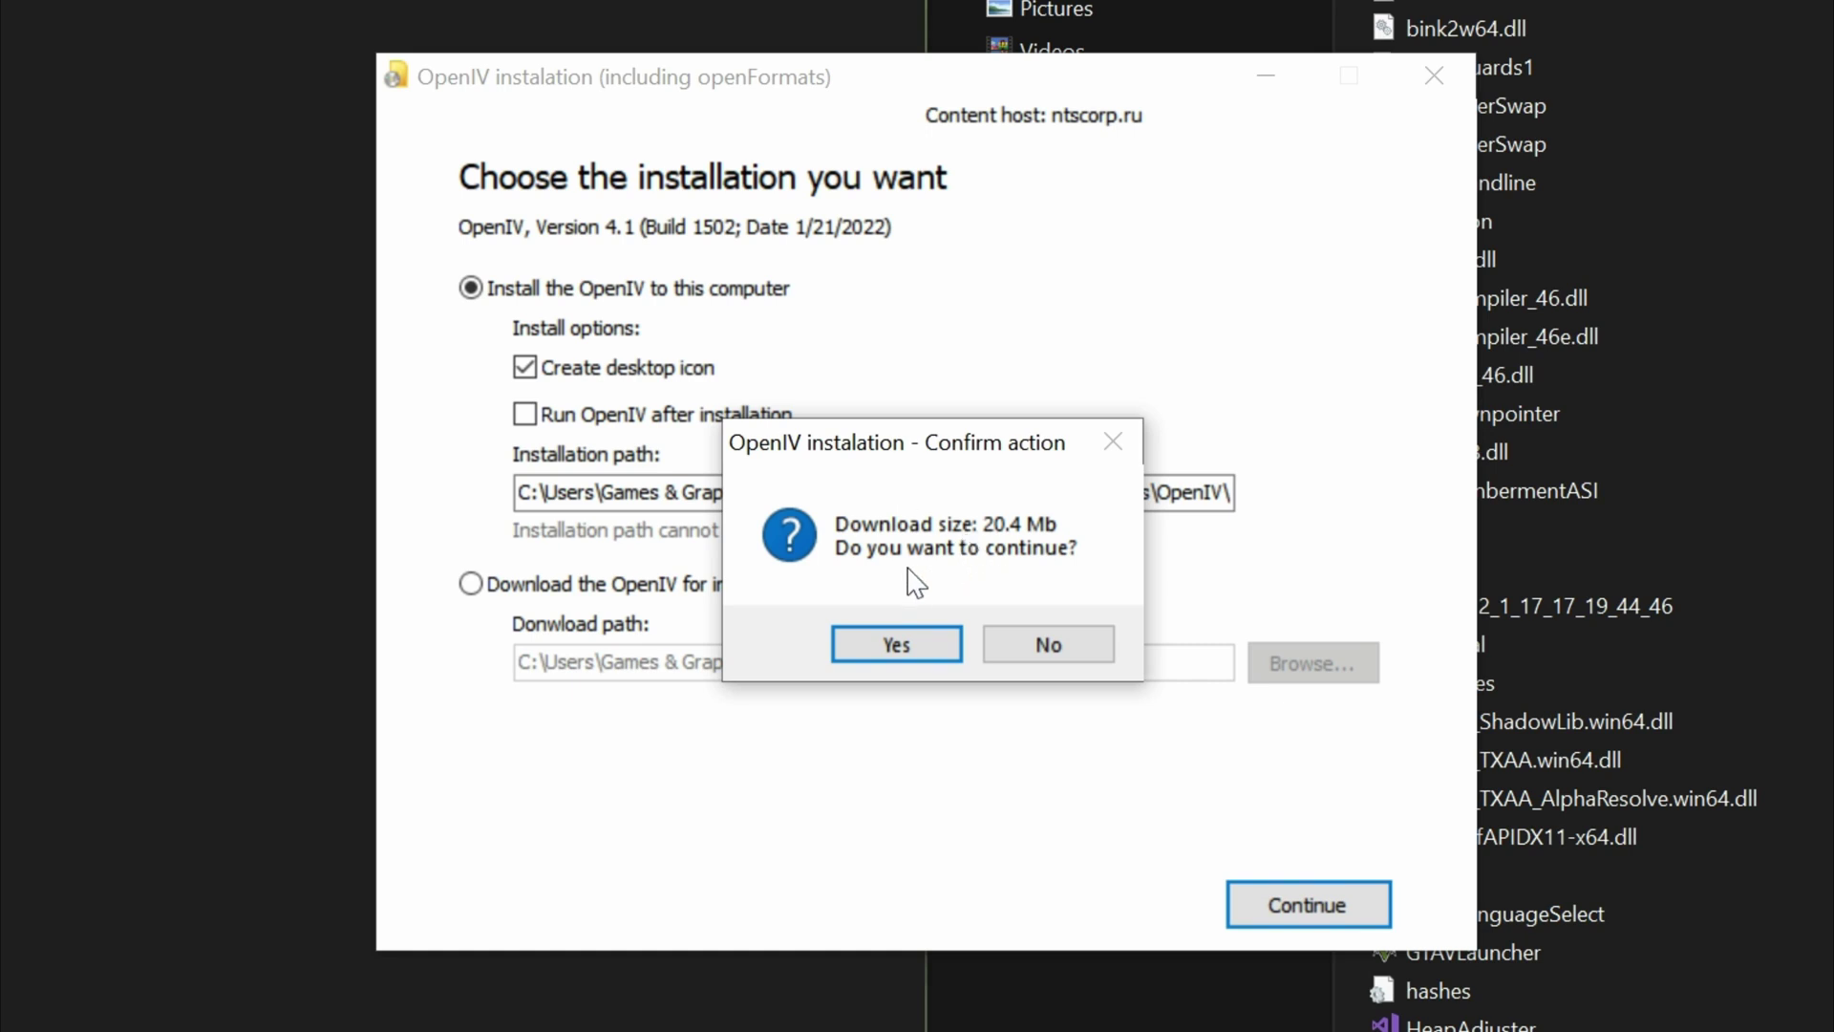
pyautogui.click(897, 645)
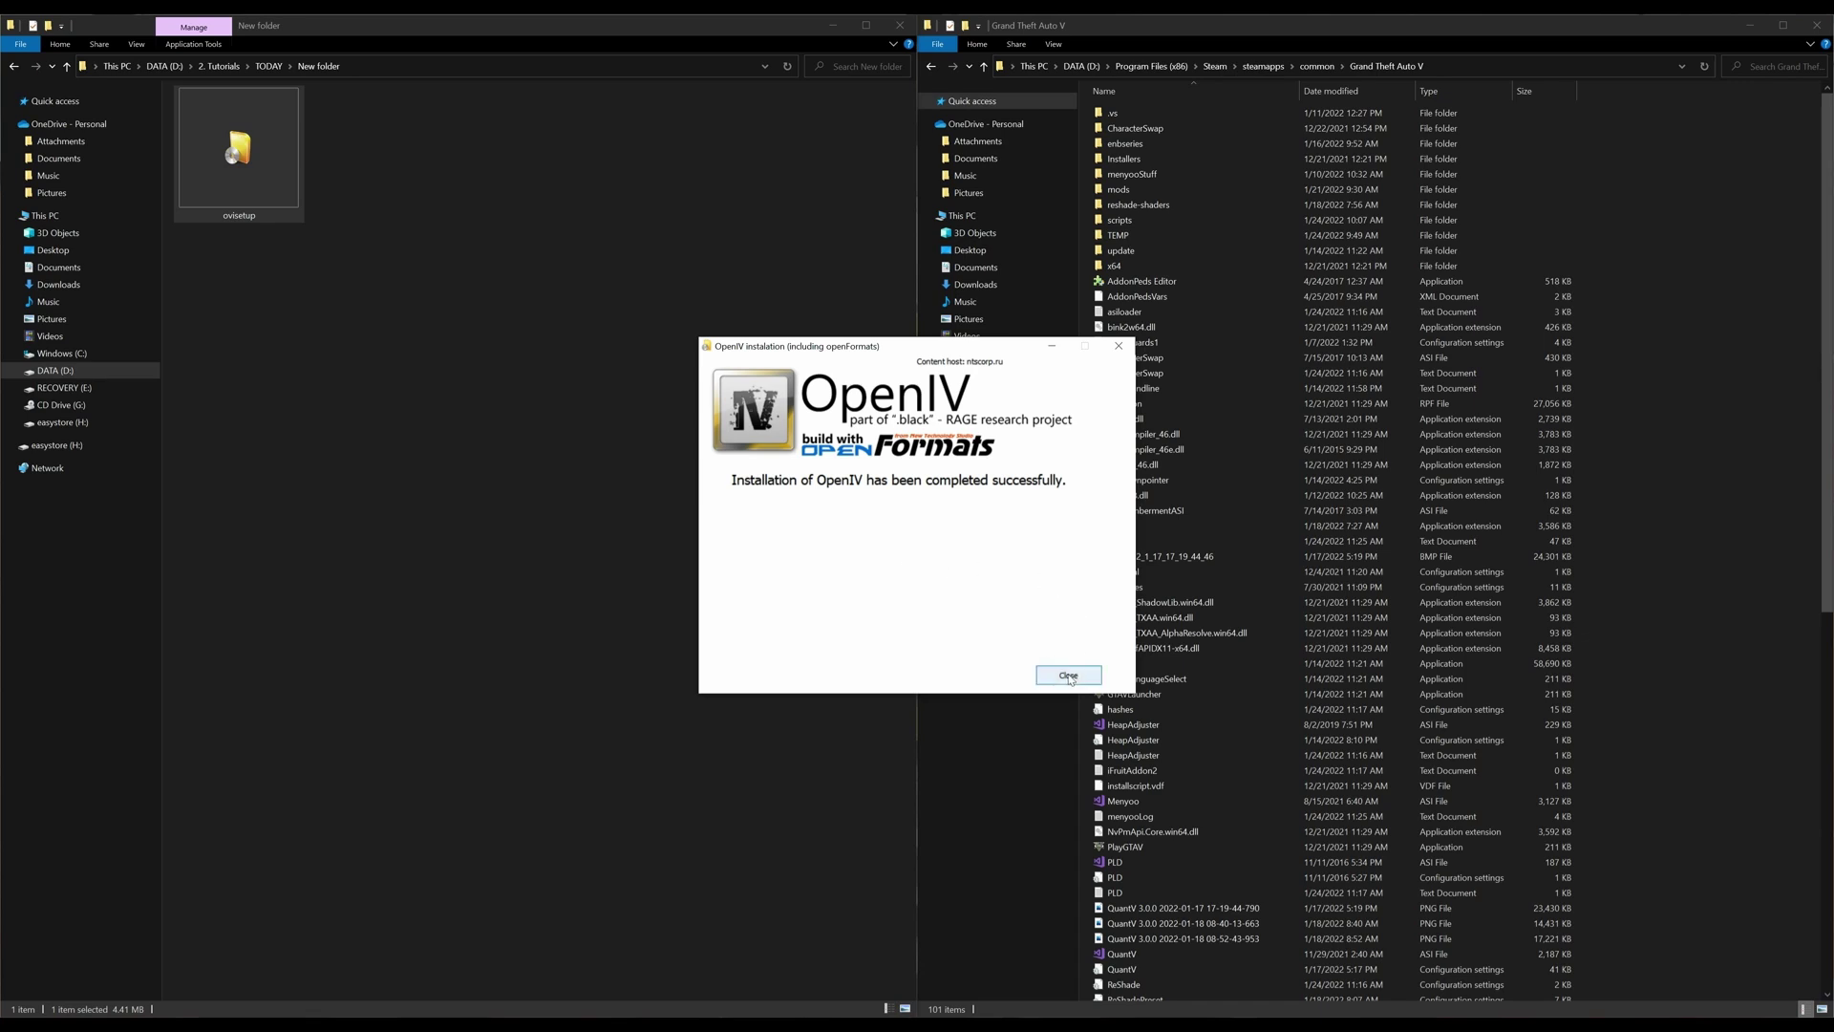
# Close the finished installer and minimize the tutorial folder window.
pyautogui.click(1069, 675)
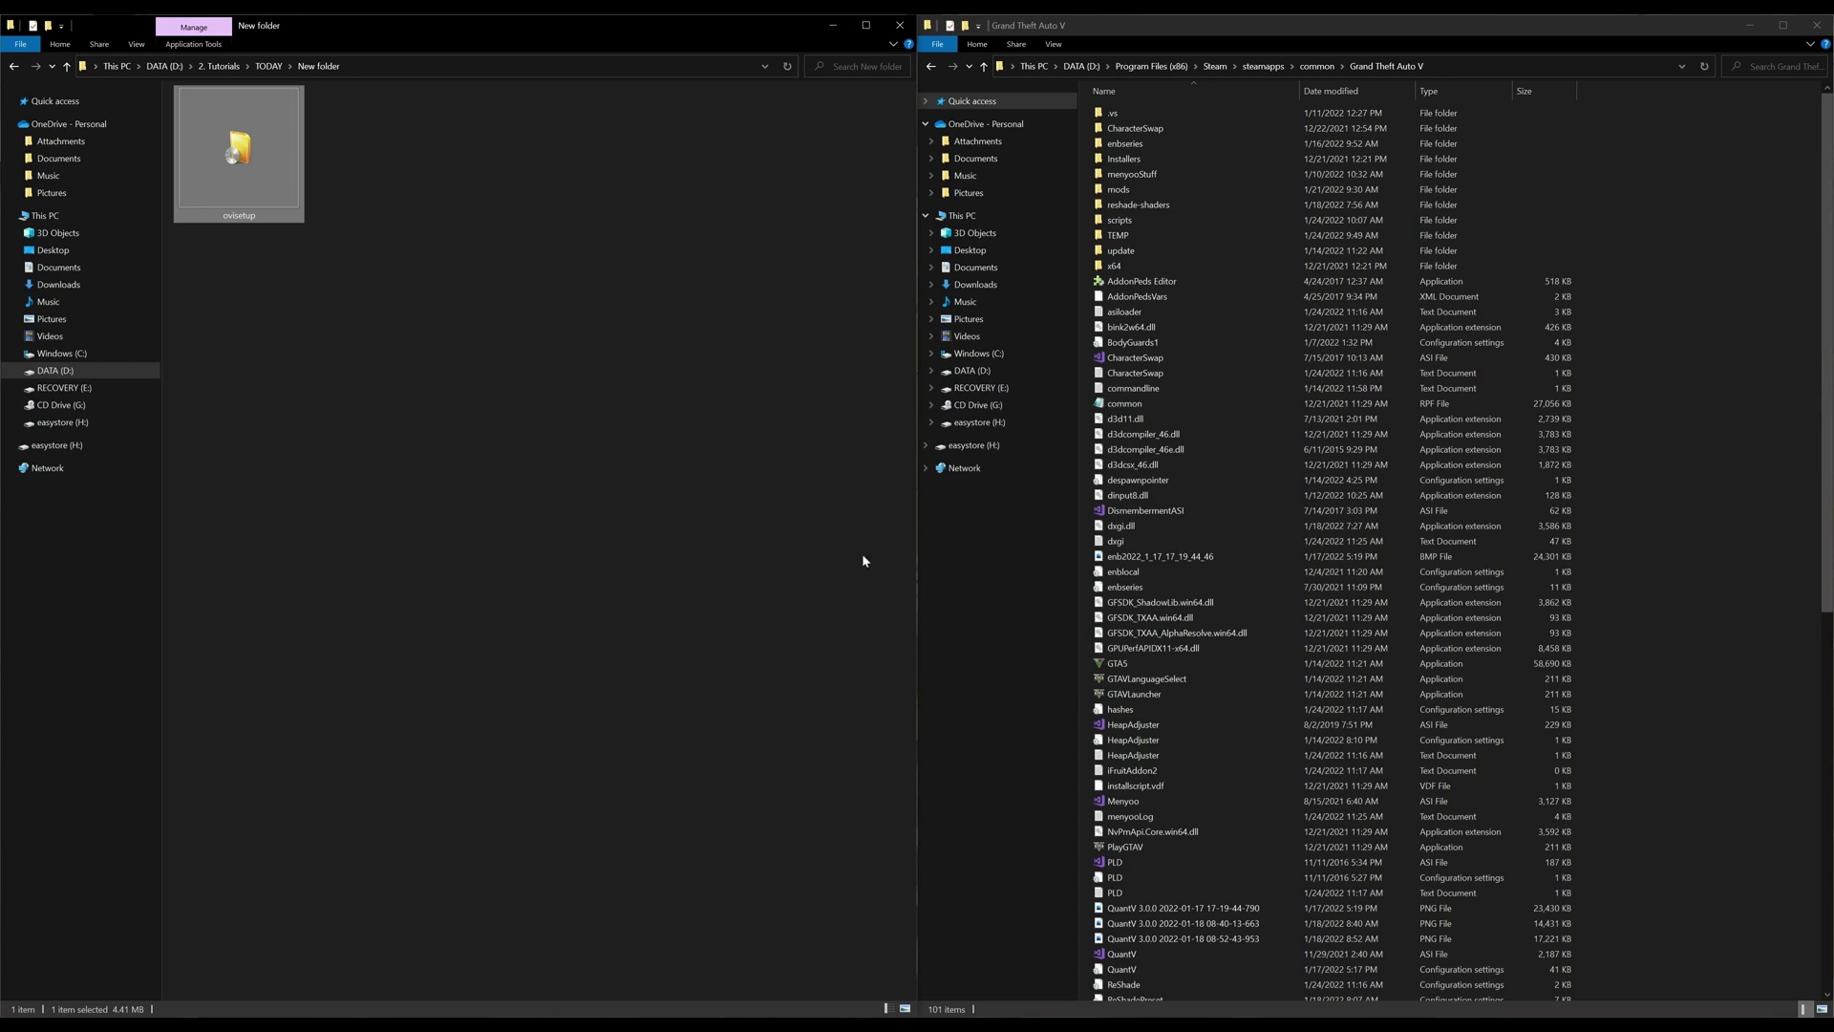
pyautogui.click(834, 26)
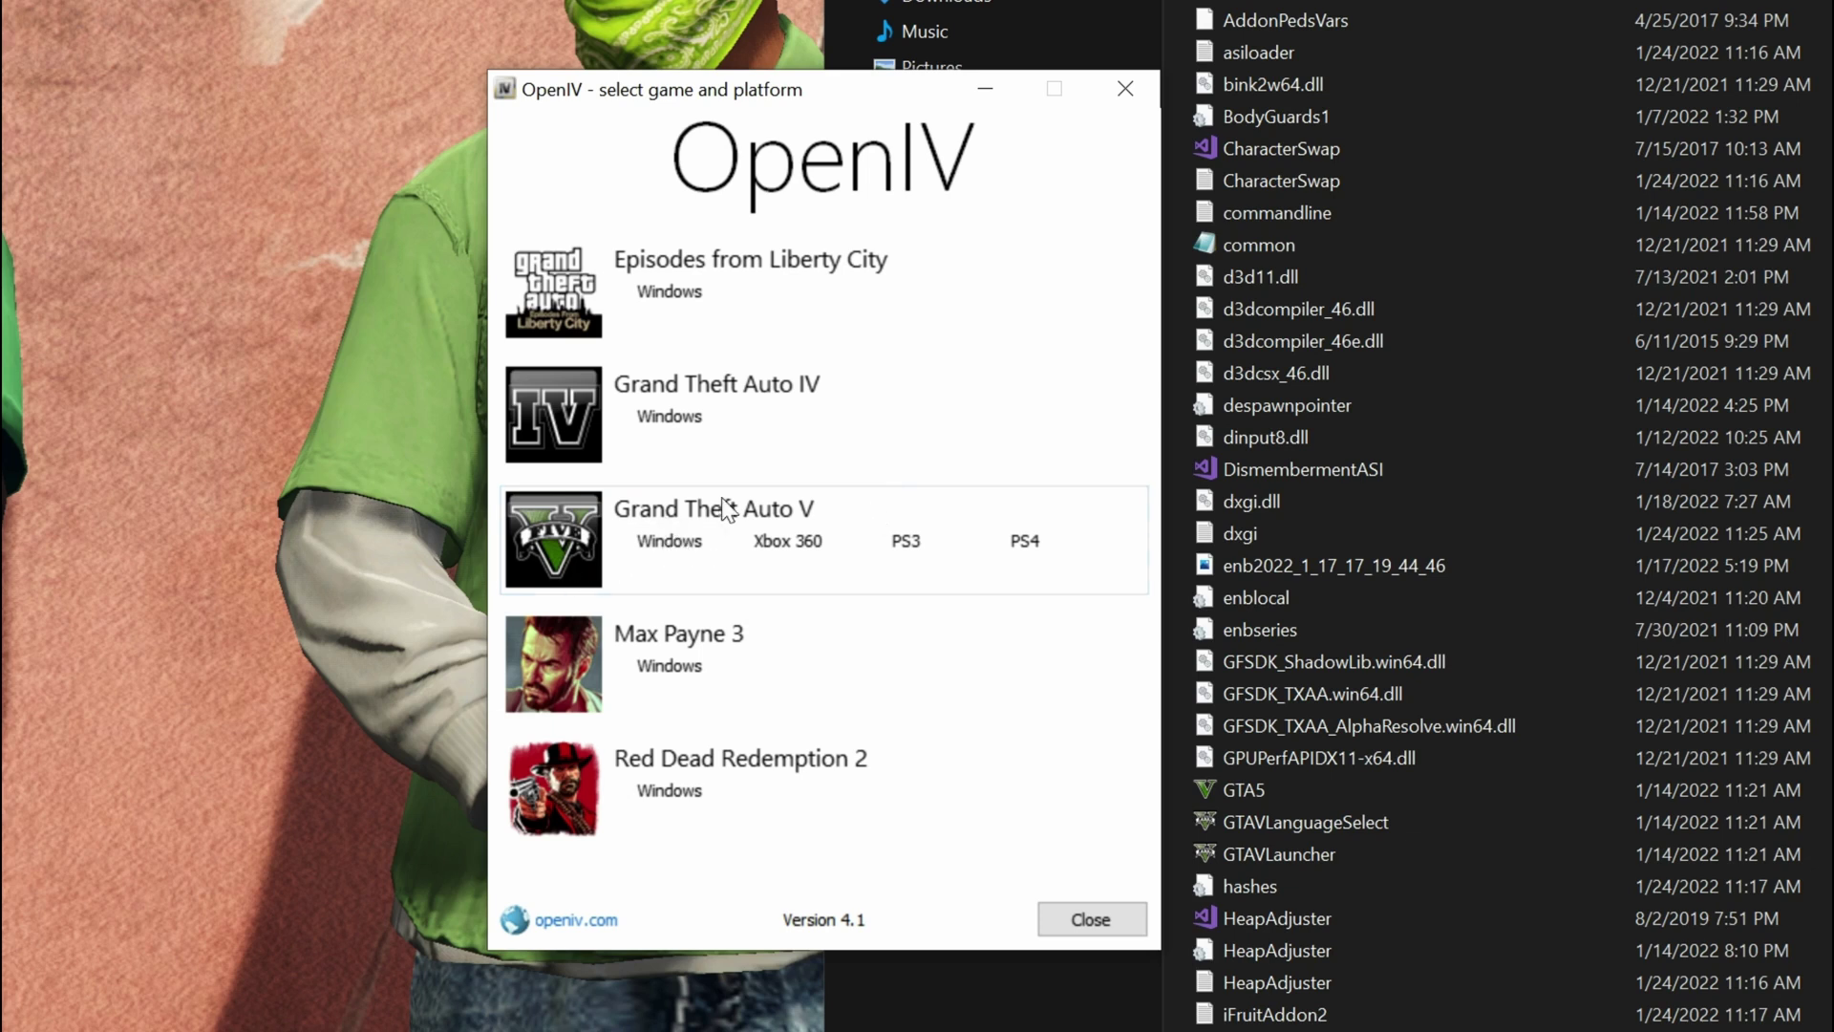
# Pick GTA V for Windows and set its folder to Steam\steamapps\common\Grand Theft Auto V.
pyautogui.click(684, 553)
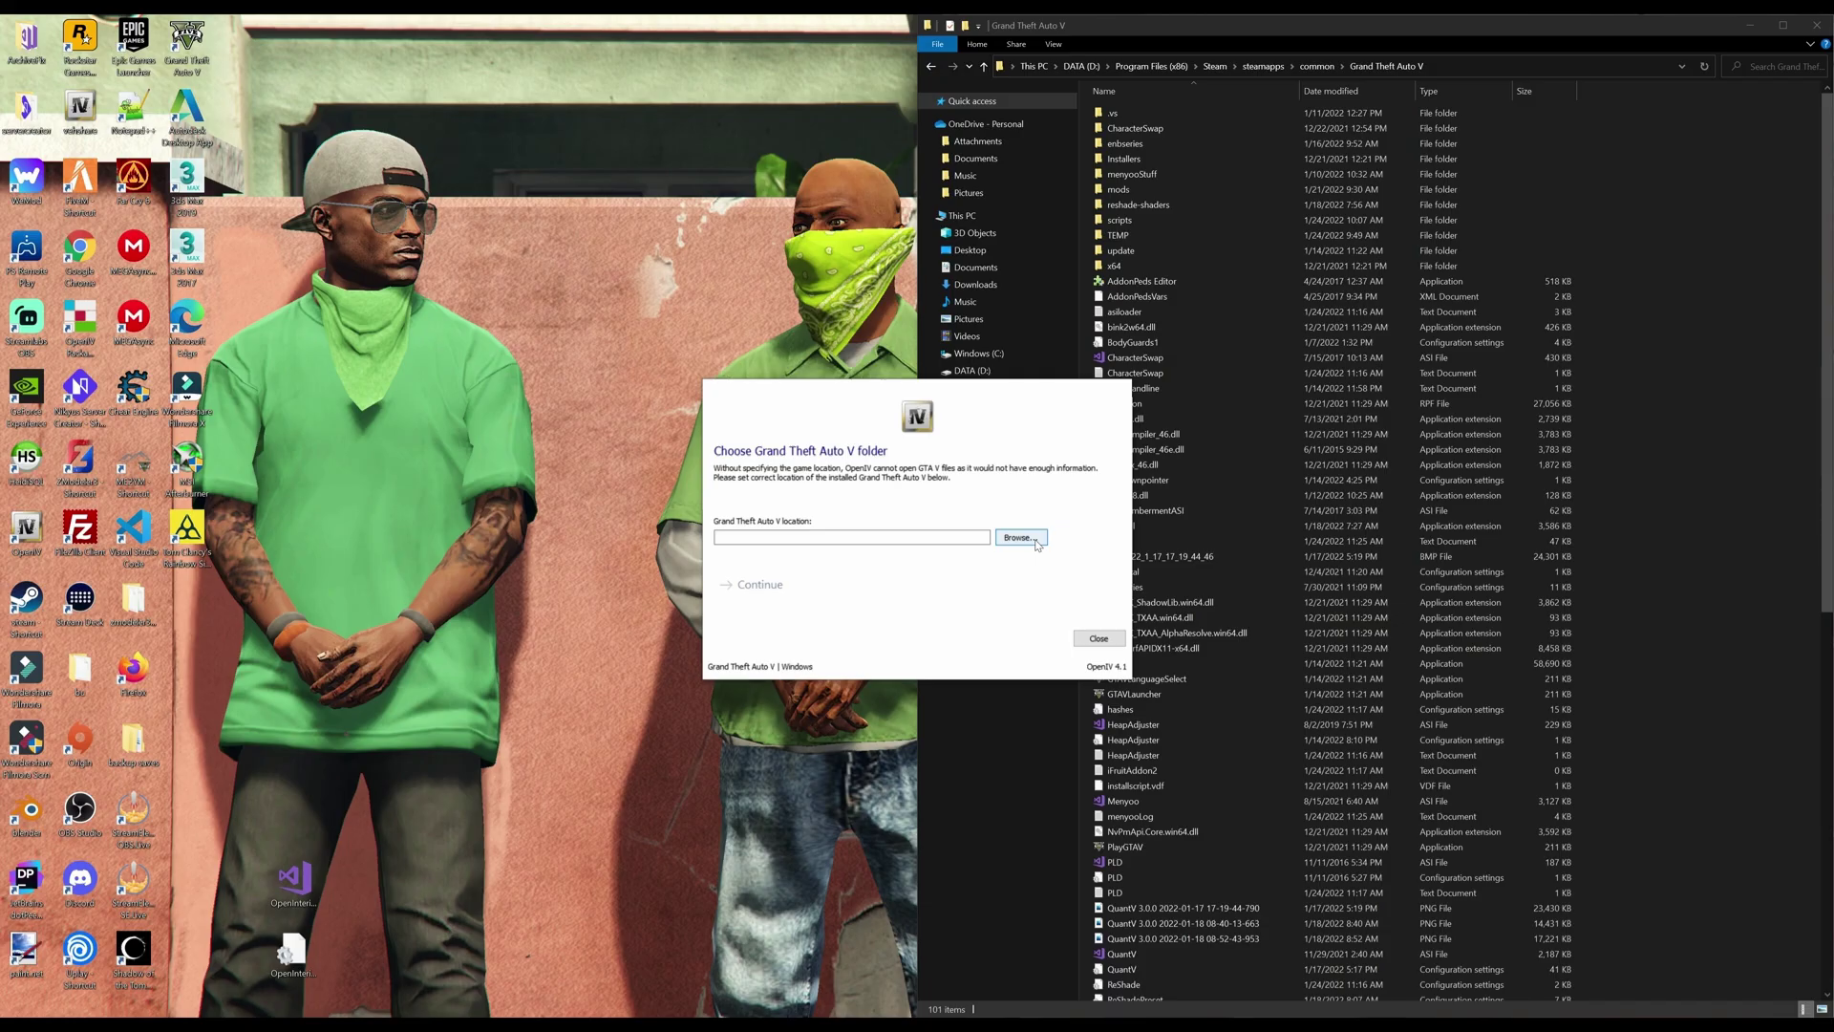
pyautogui.click(1019, 538)
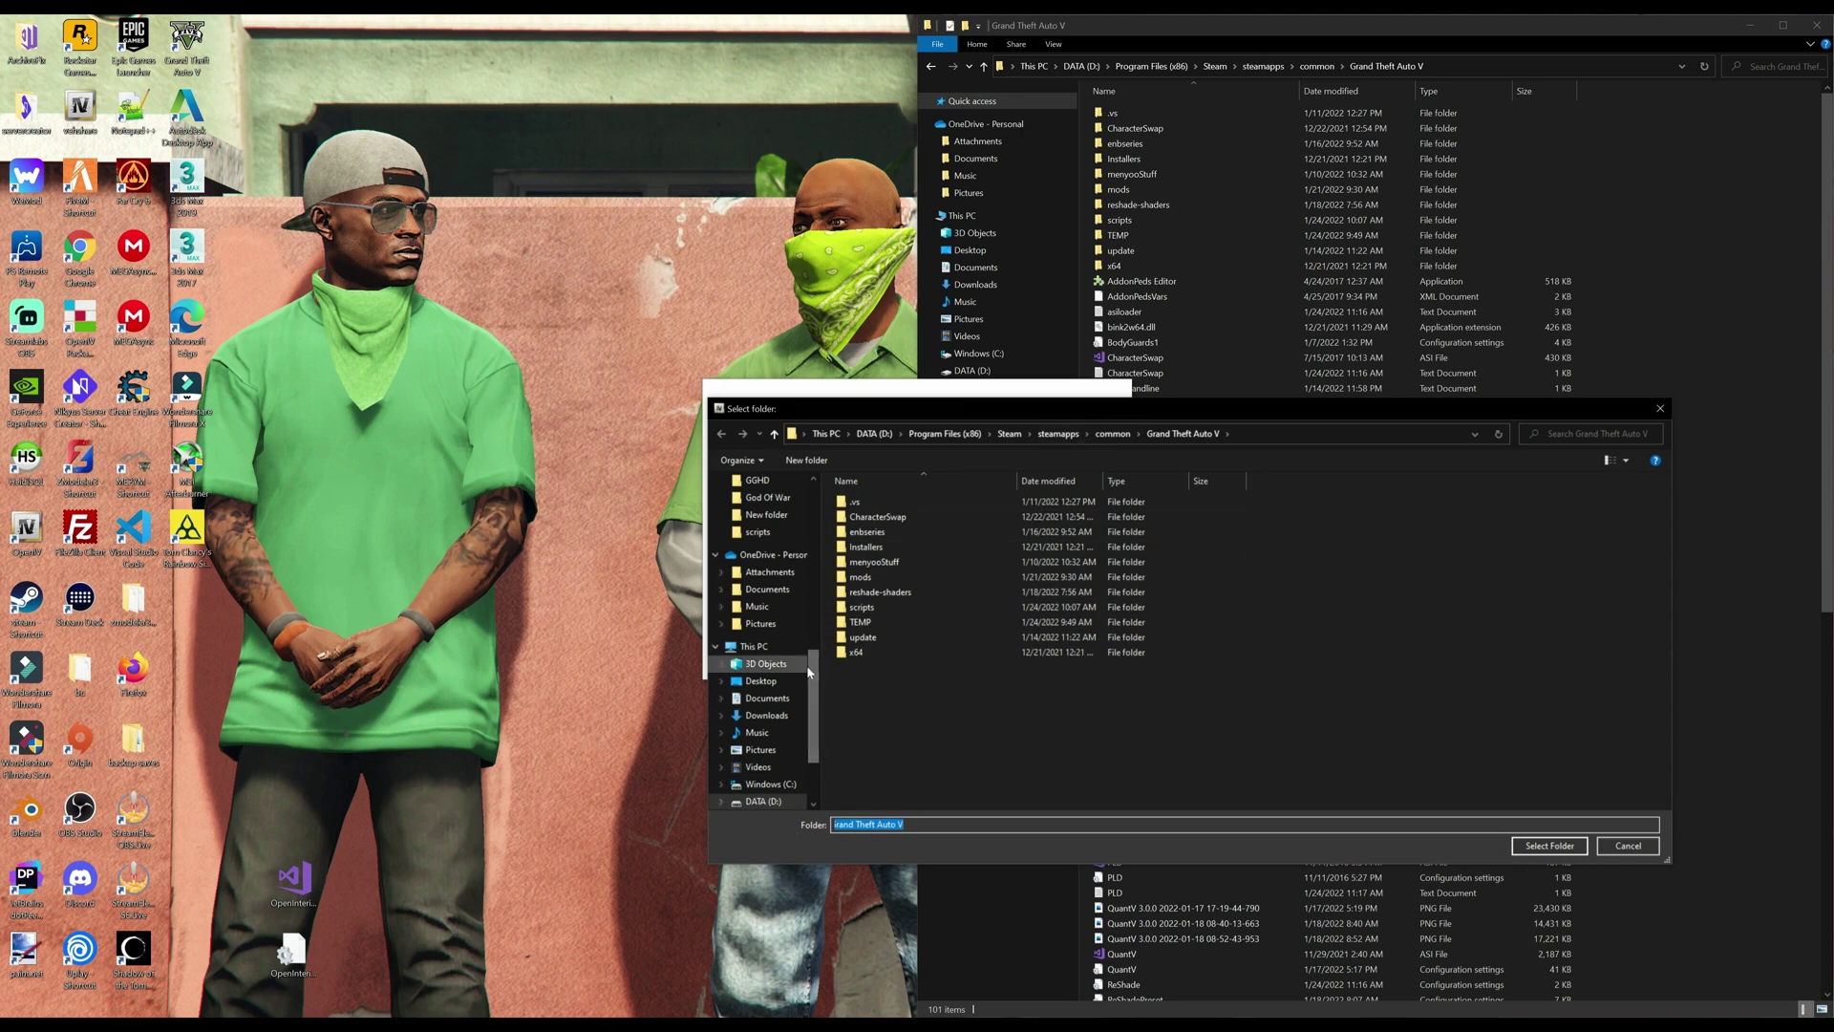
pyautogui.scroll(10, 765, 659)
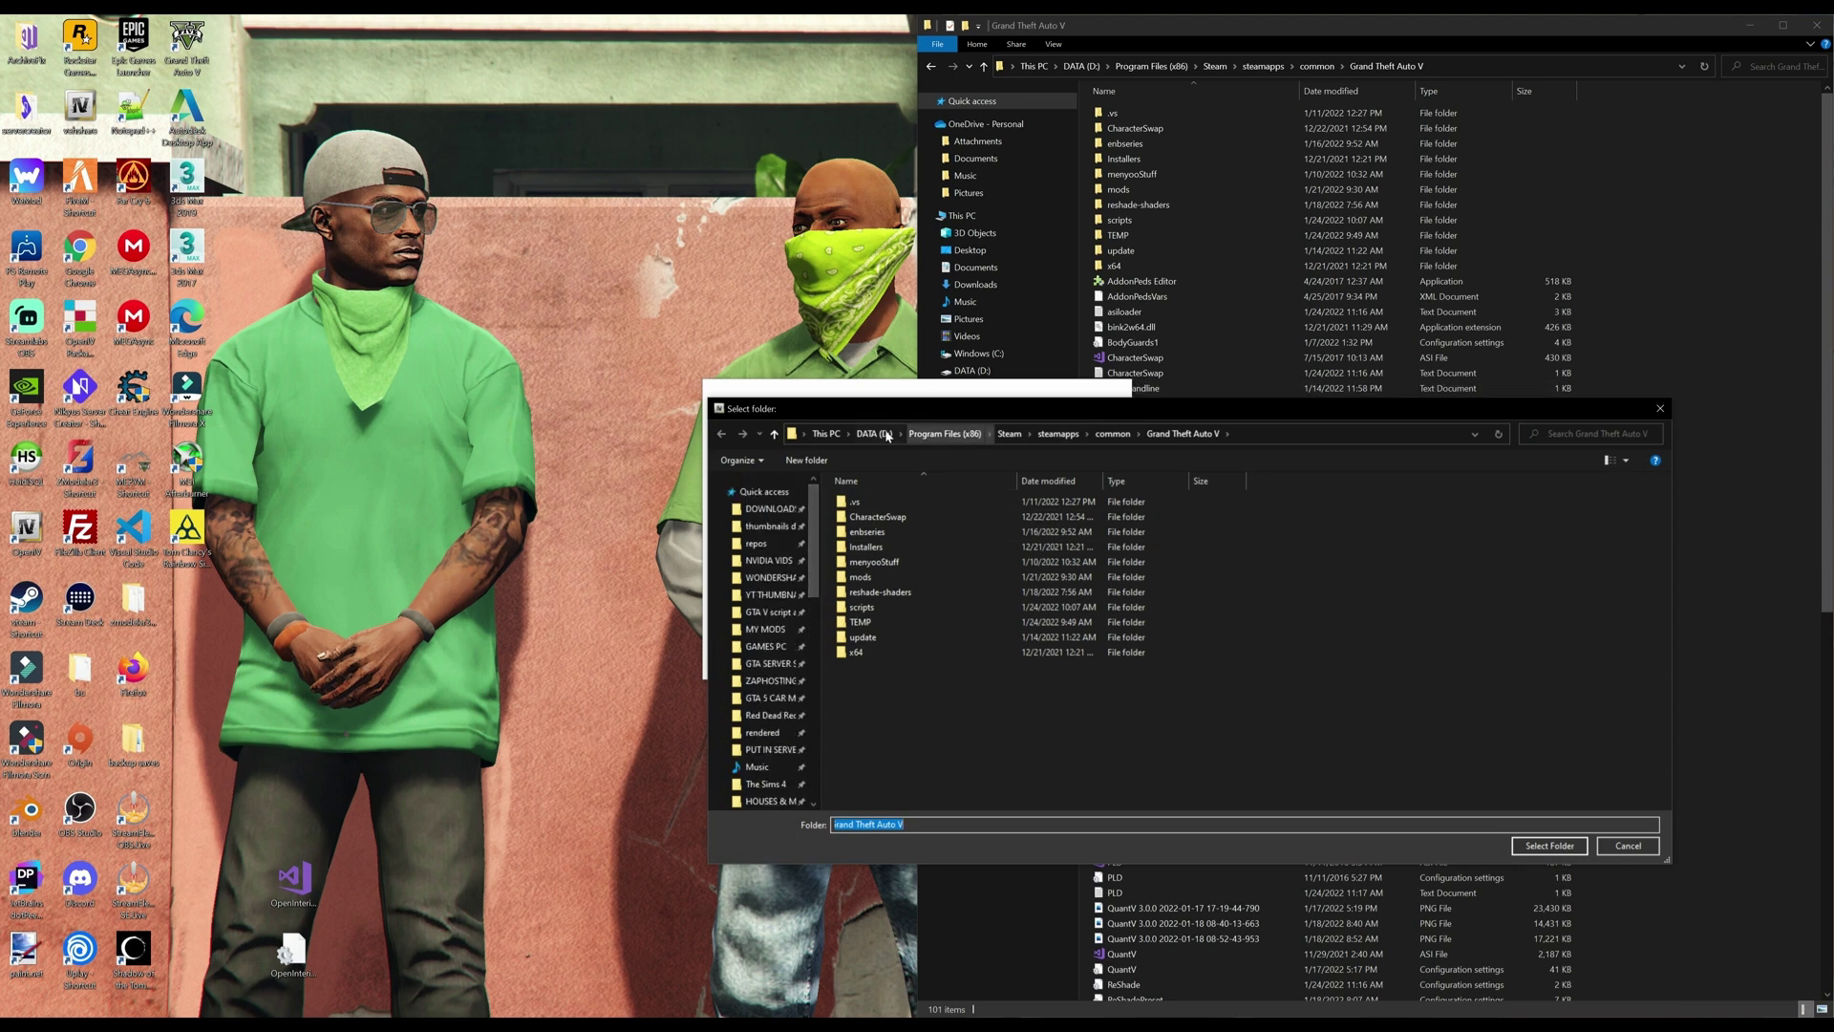
pyautogui.moveTo(813, 554); pyautogui.dragTo(814, 507)
pyautogui.click(1010, 435)
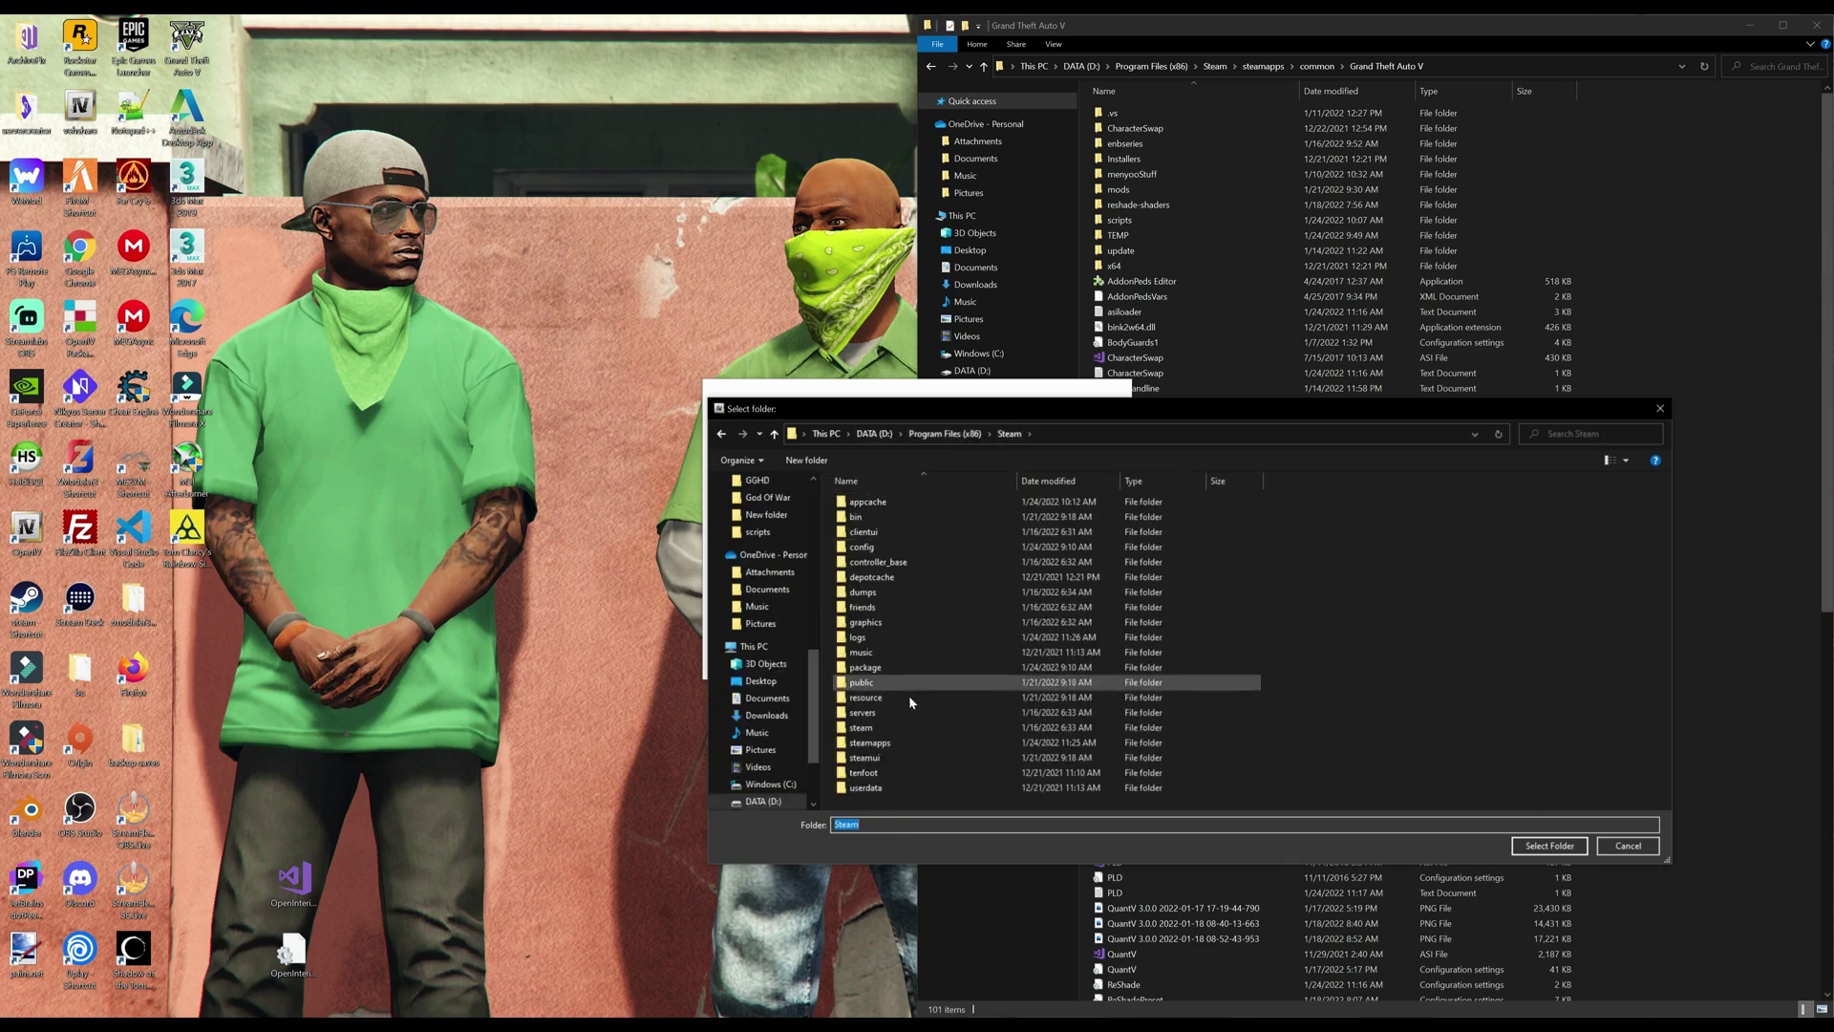
pyautogui.doubleClick(908, 744)
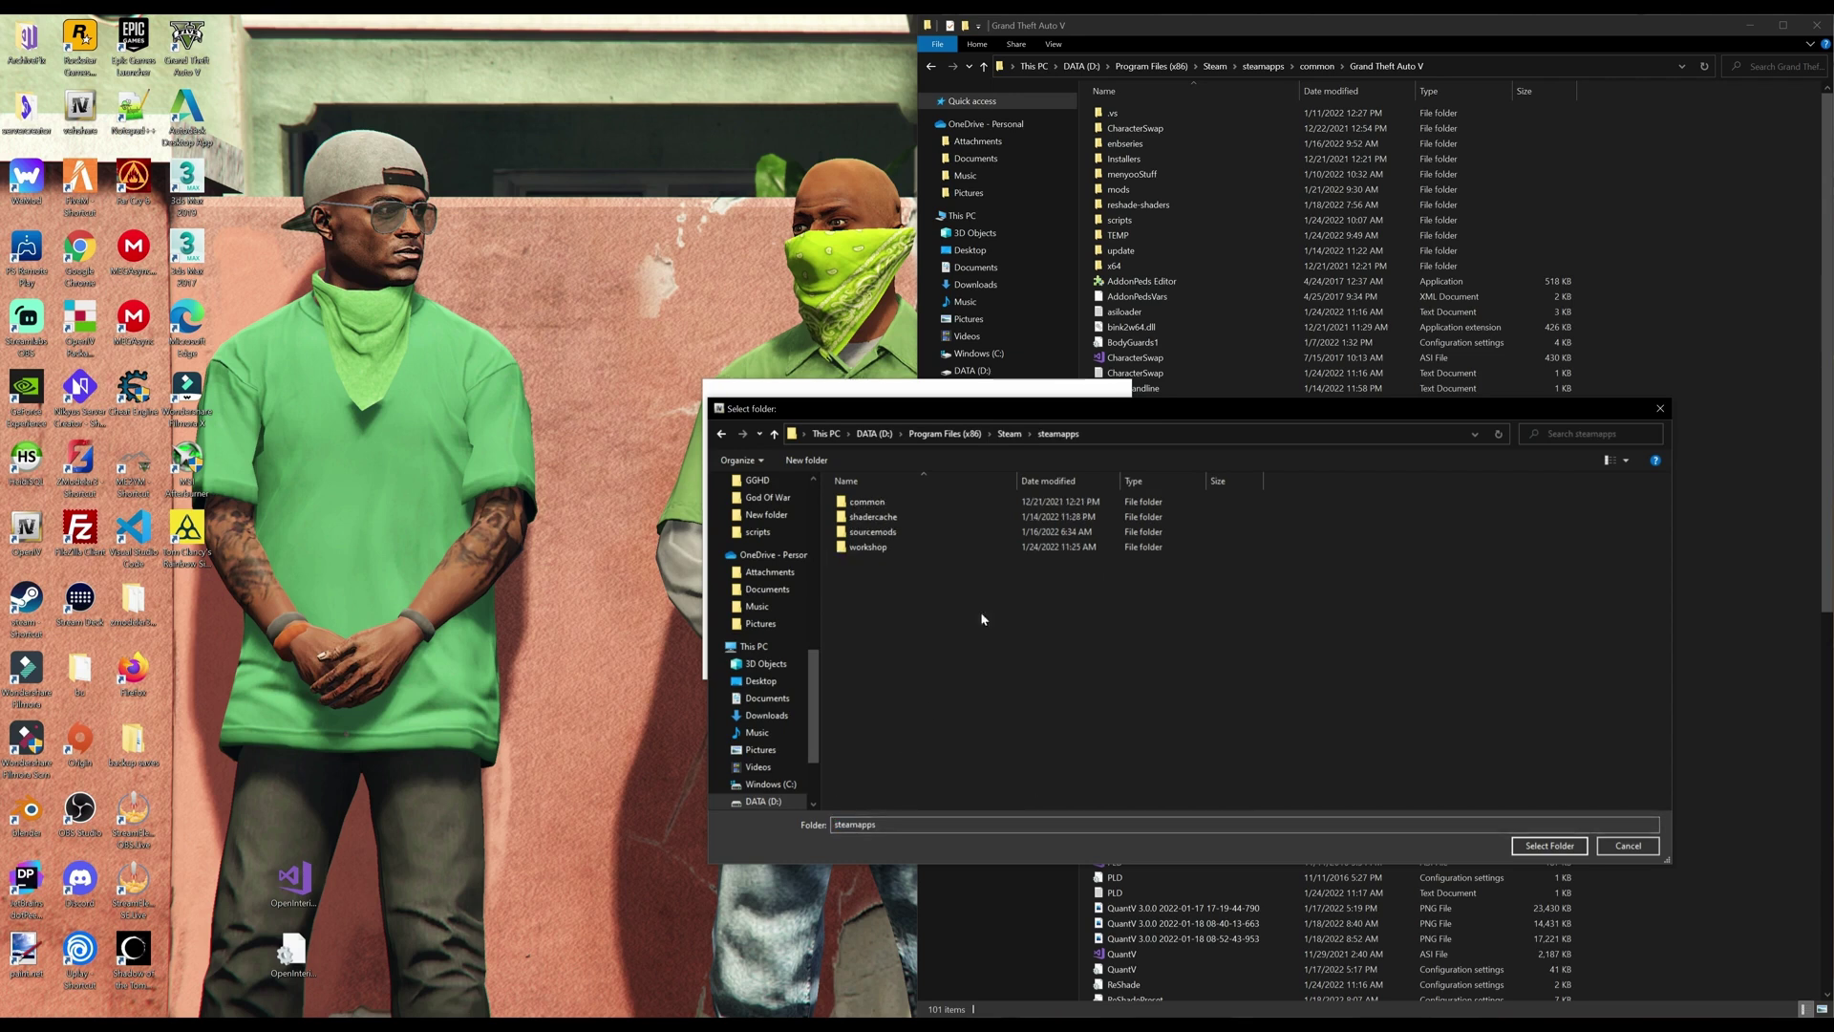
pyautogui.doubleClick(901, 503)
pyautogui.click(938, 503)
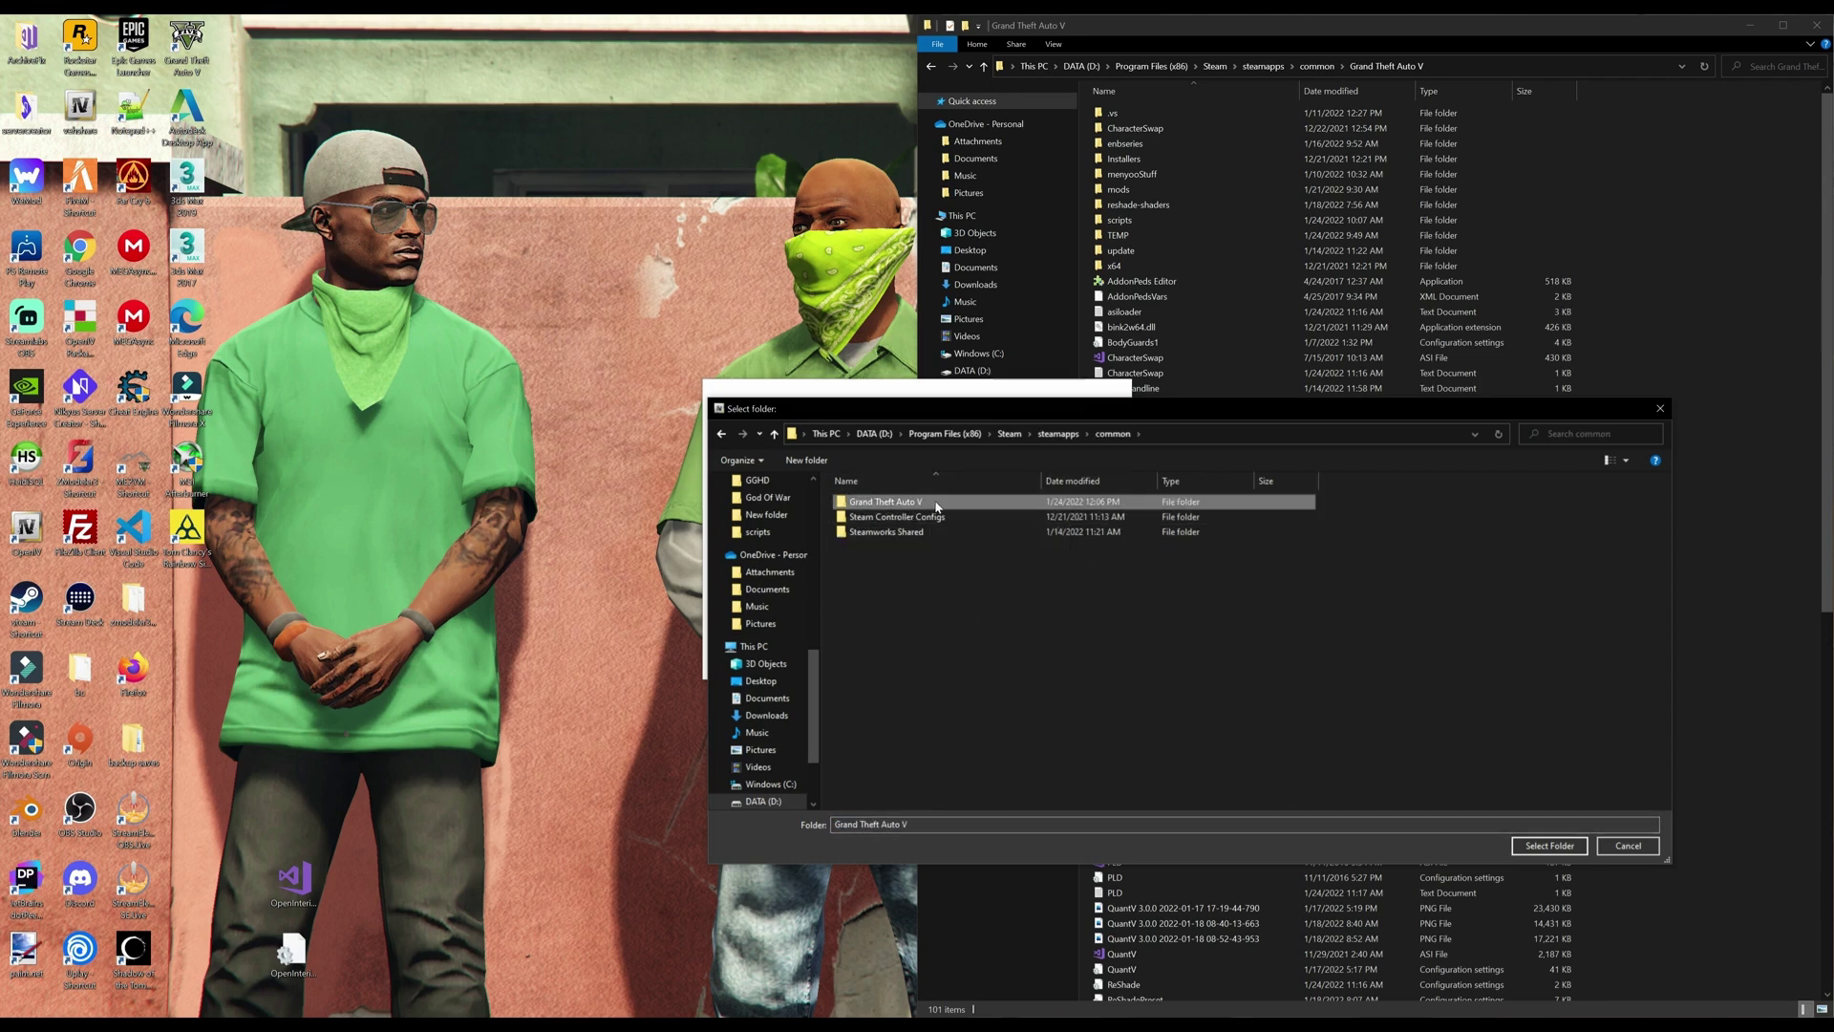
pyautogui.doubleClick(935, 503)
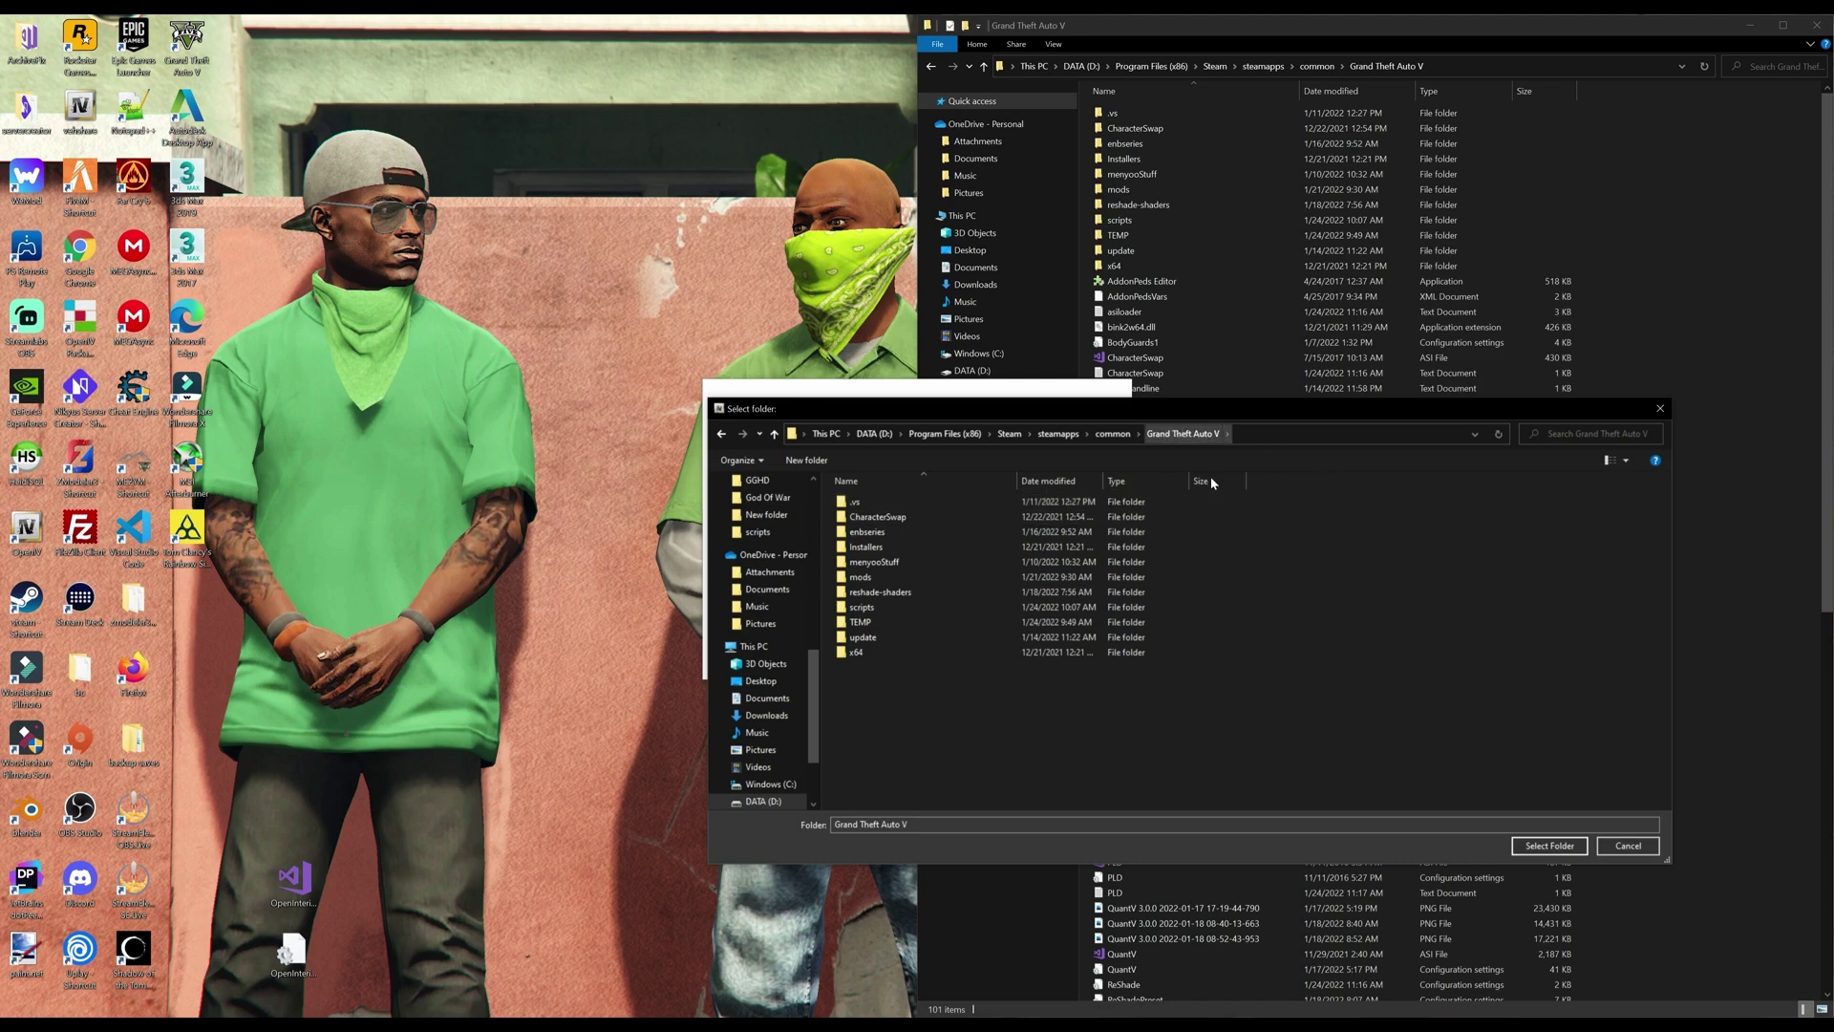
pyautogui.click(1564, 847)
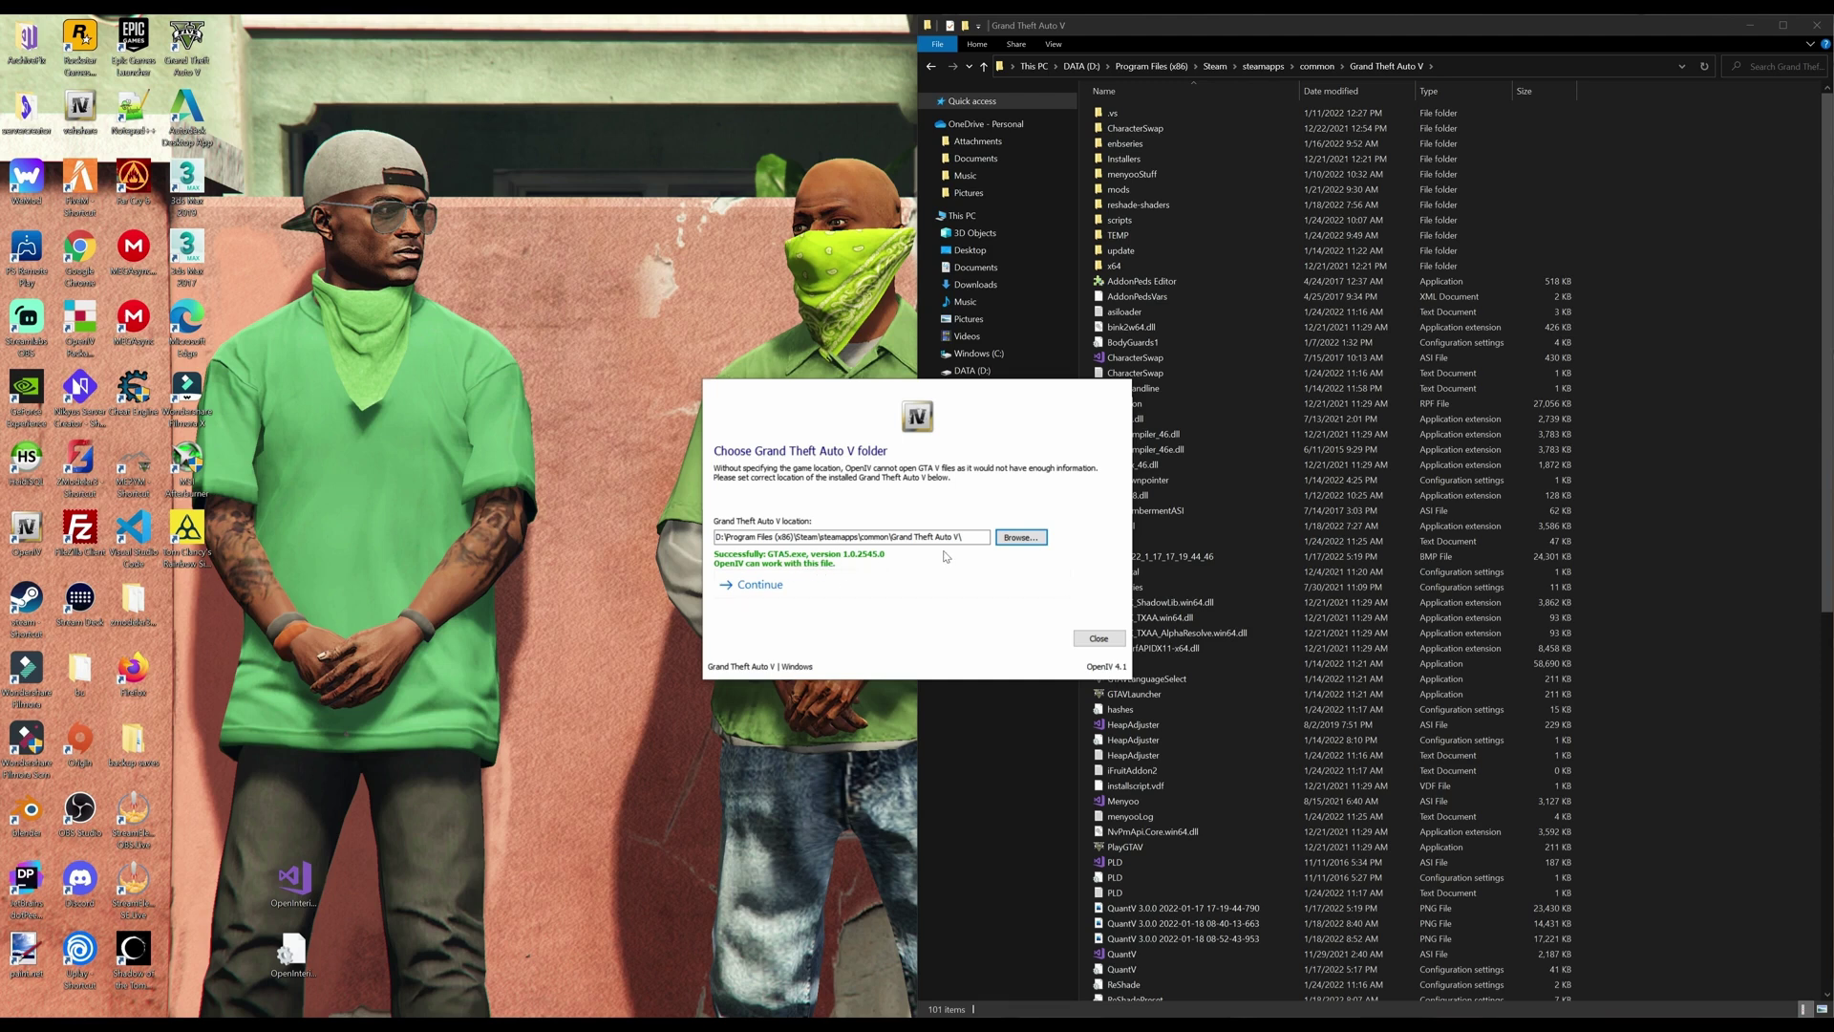
# Continue past the game folder and backup reminder pages, then snap OpenIV to the left half.
pyautogui.click(761, 592)
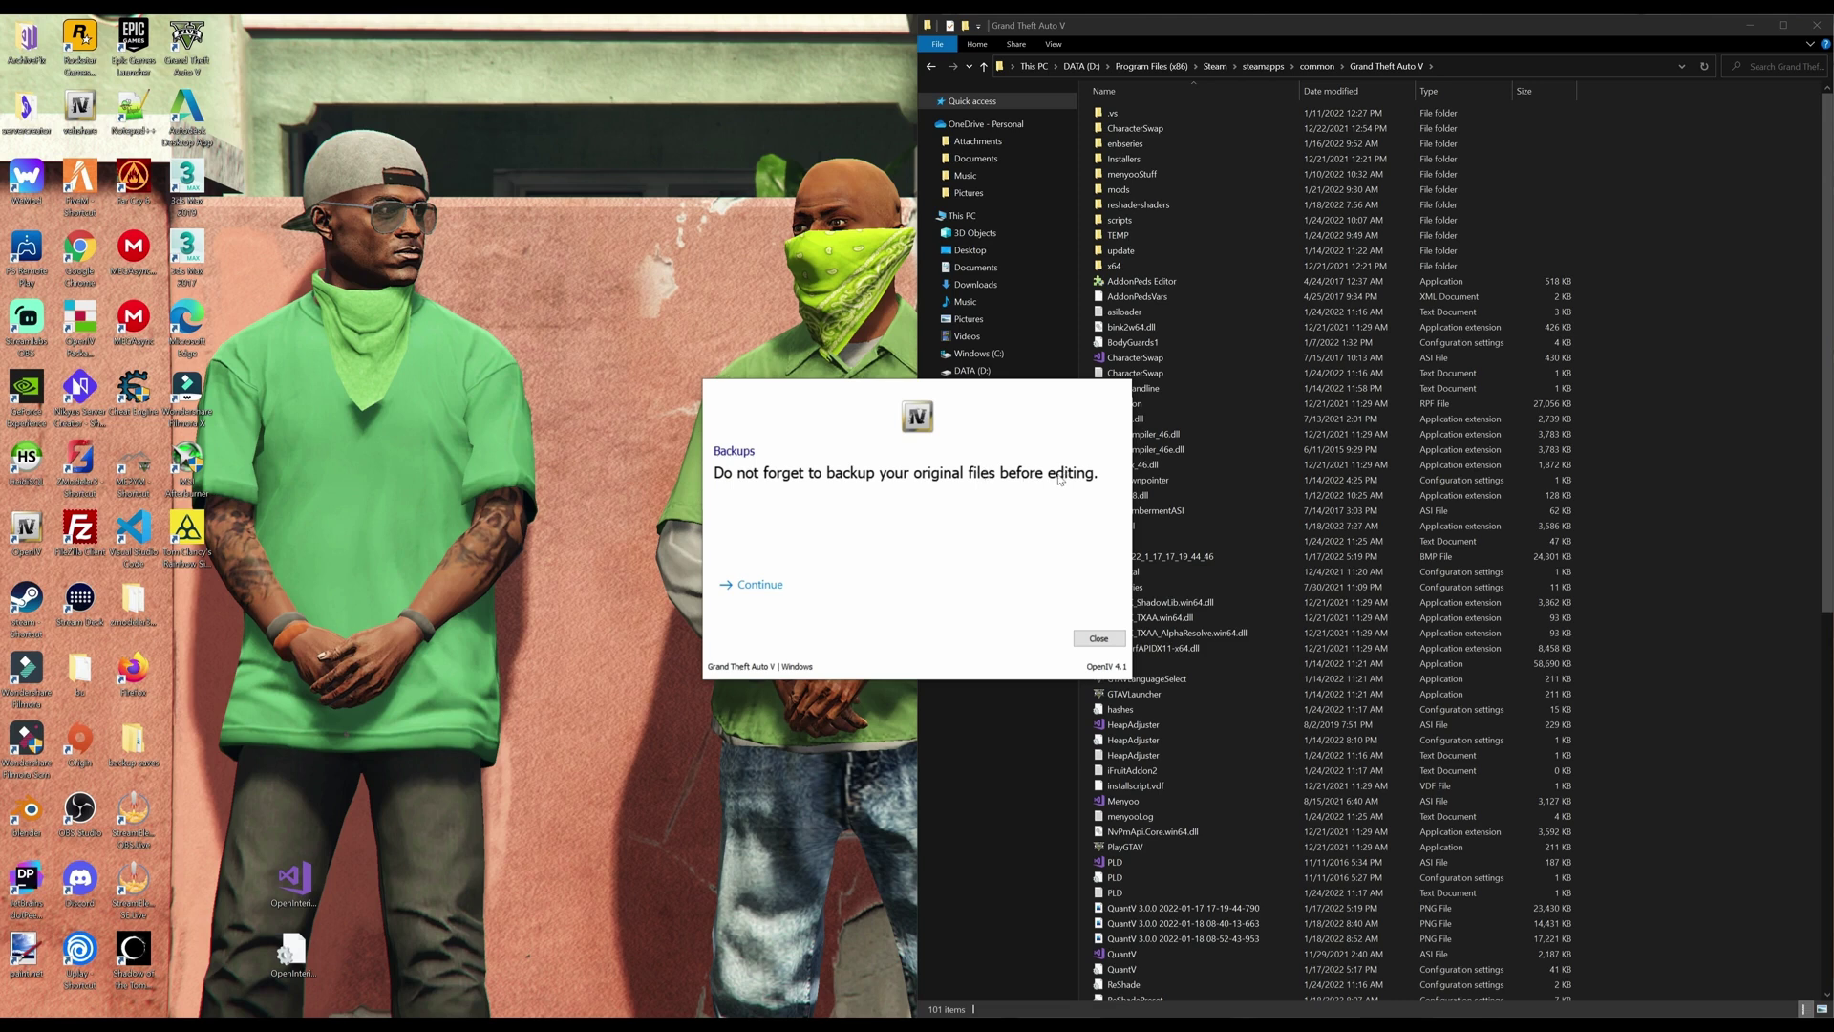
pyautogui.click(788, 587)
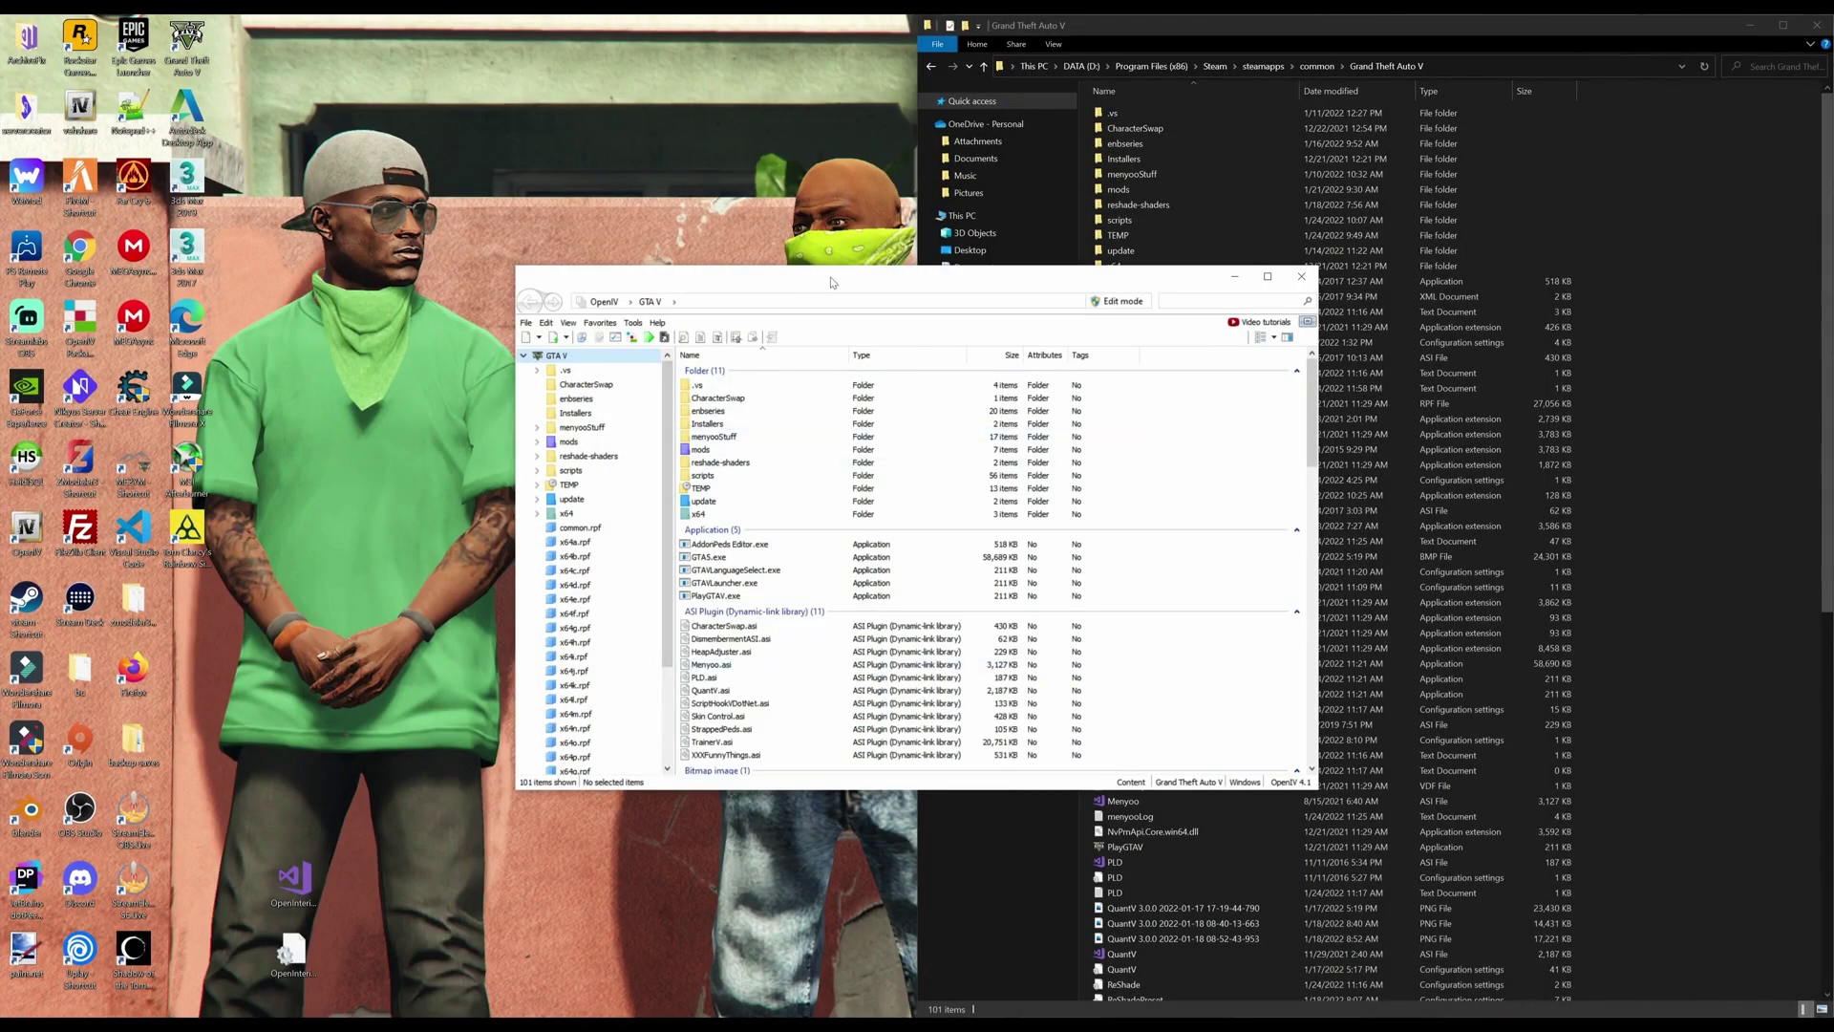
pyautogui.moveTo(832, 282); pyautogui.dragTo(2, 250)
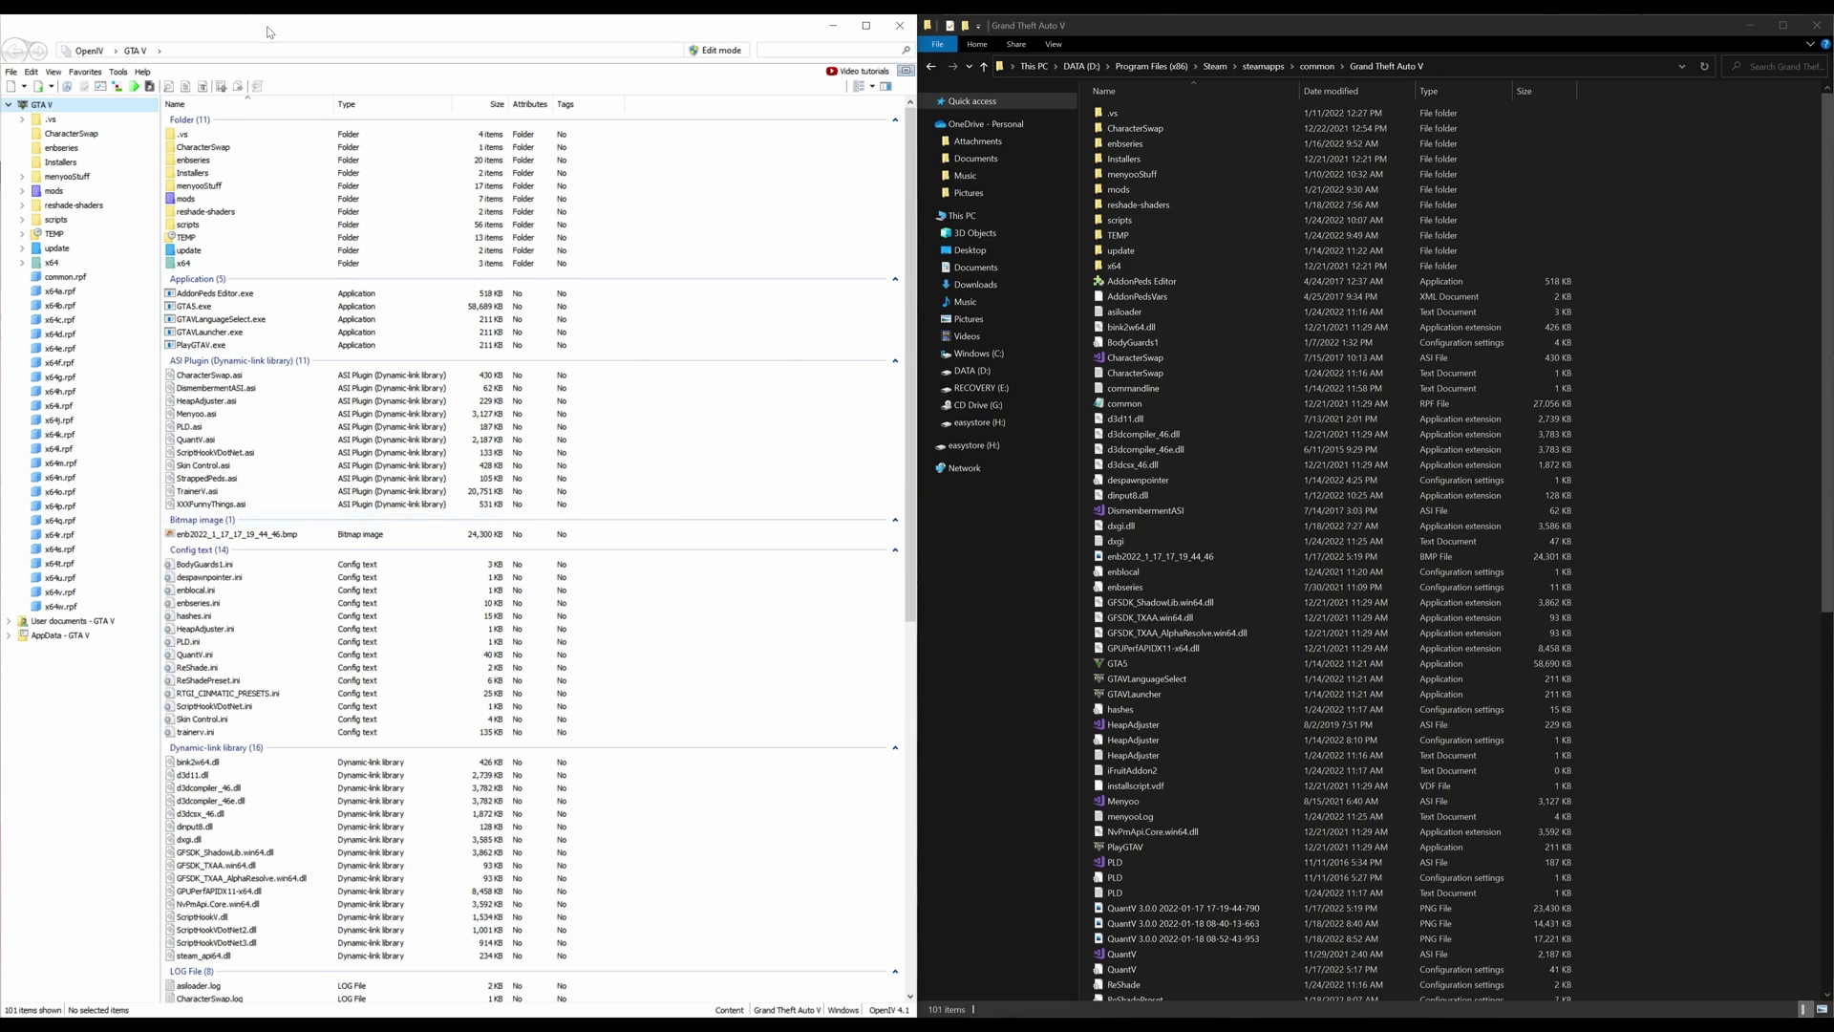
# Install the OpenIV.ASI and openCamera plugins from Tools > ASI Manager.
pyautogui.click(118, 73)
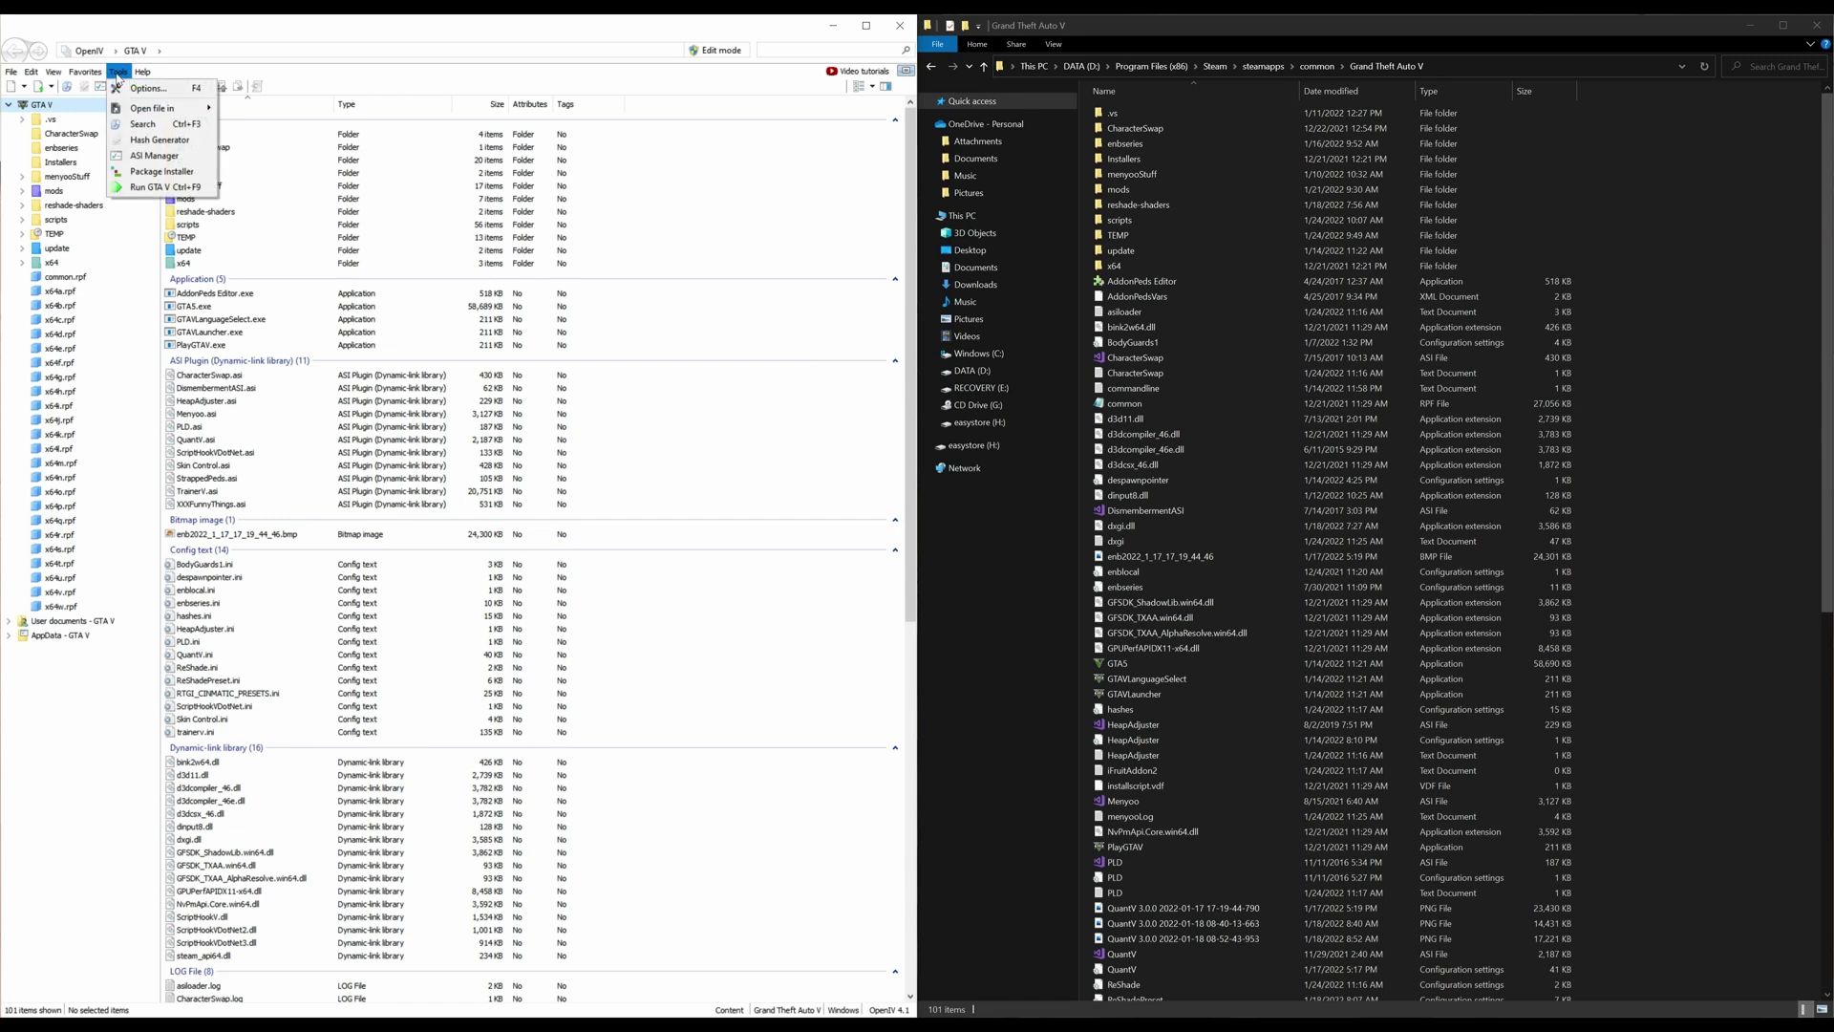
pyautogui.click(141, 158)
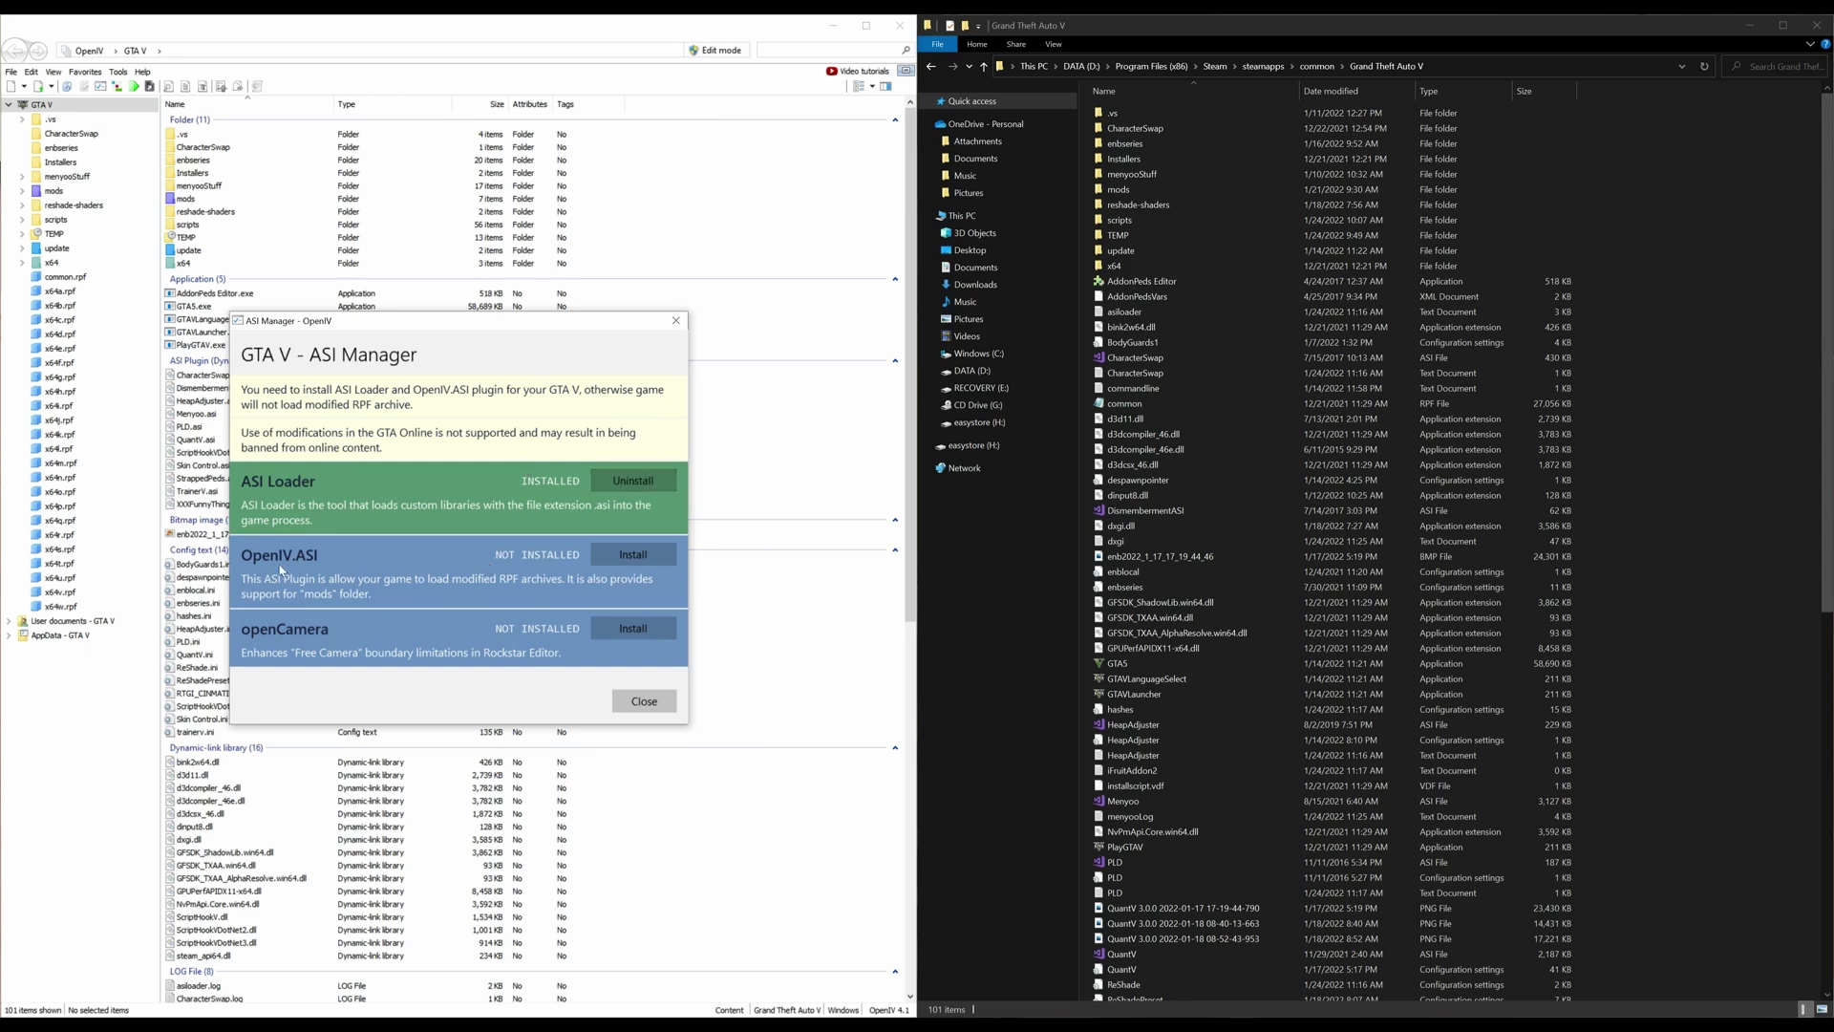
pyautogui.click(625, 555)
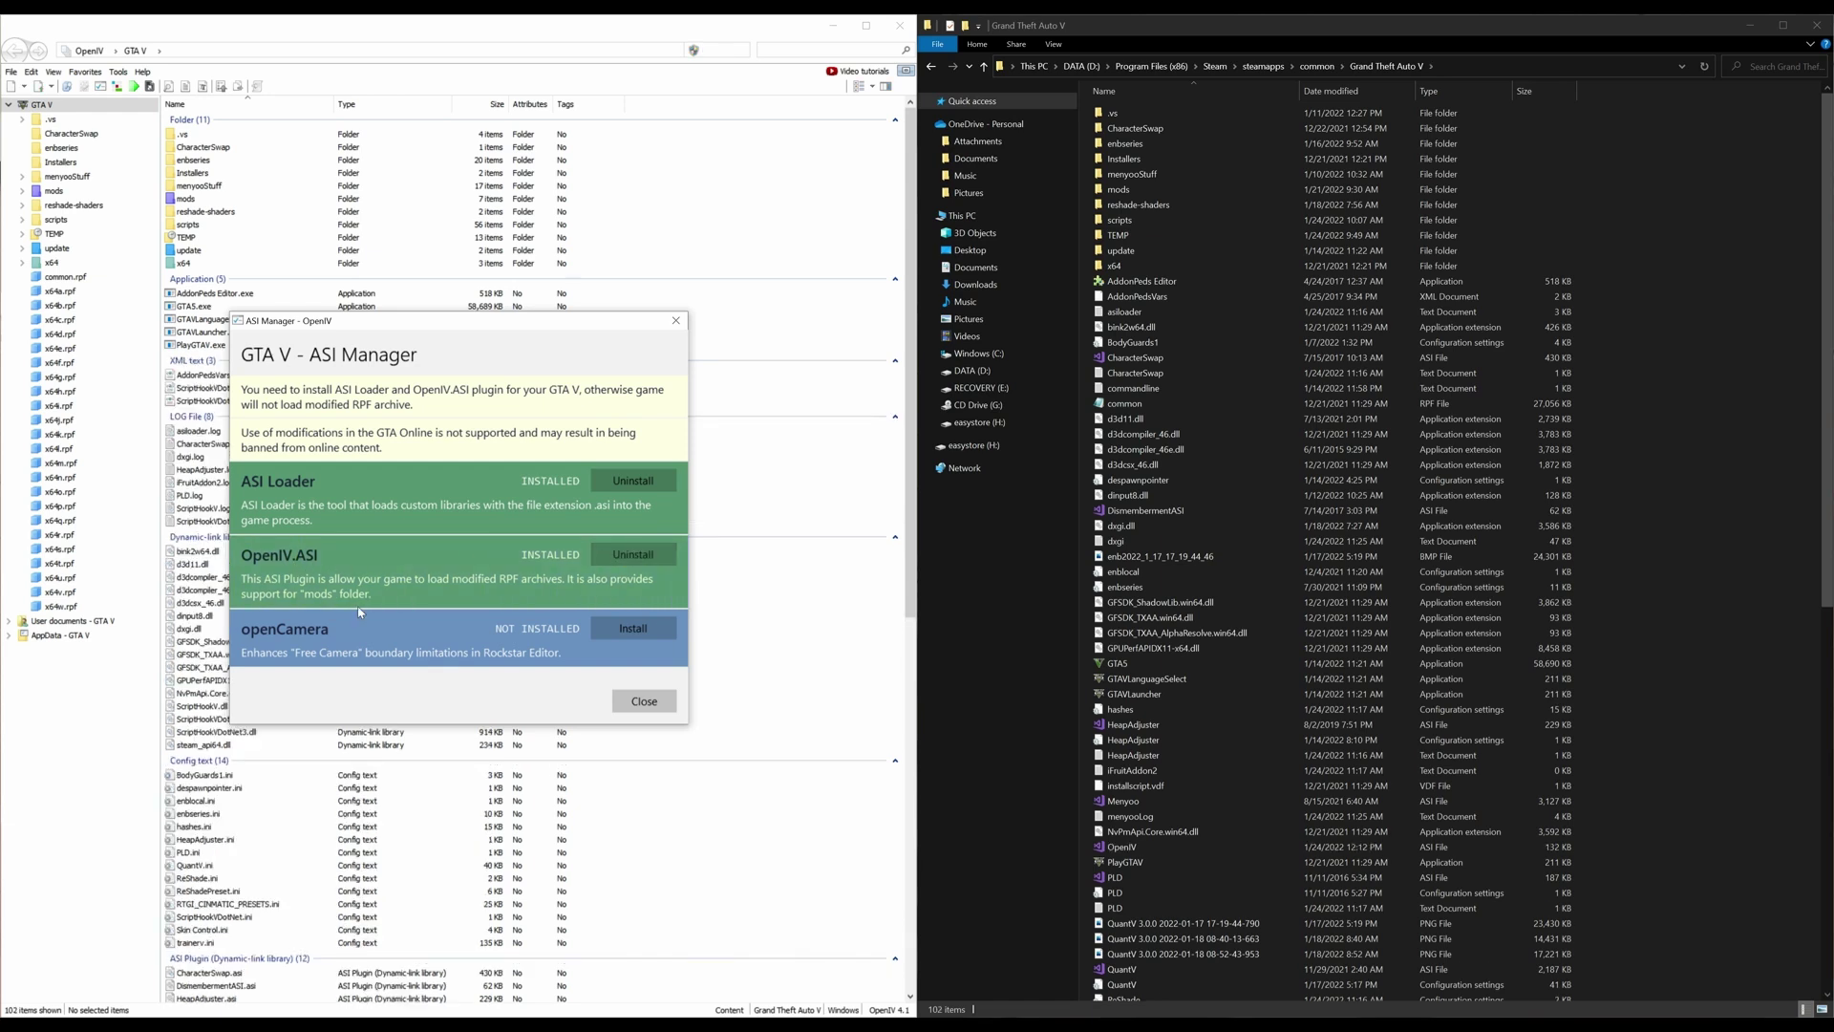
pyautogui.click(619, 630)
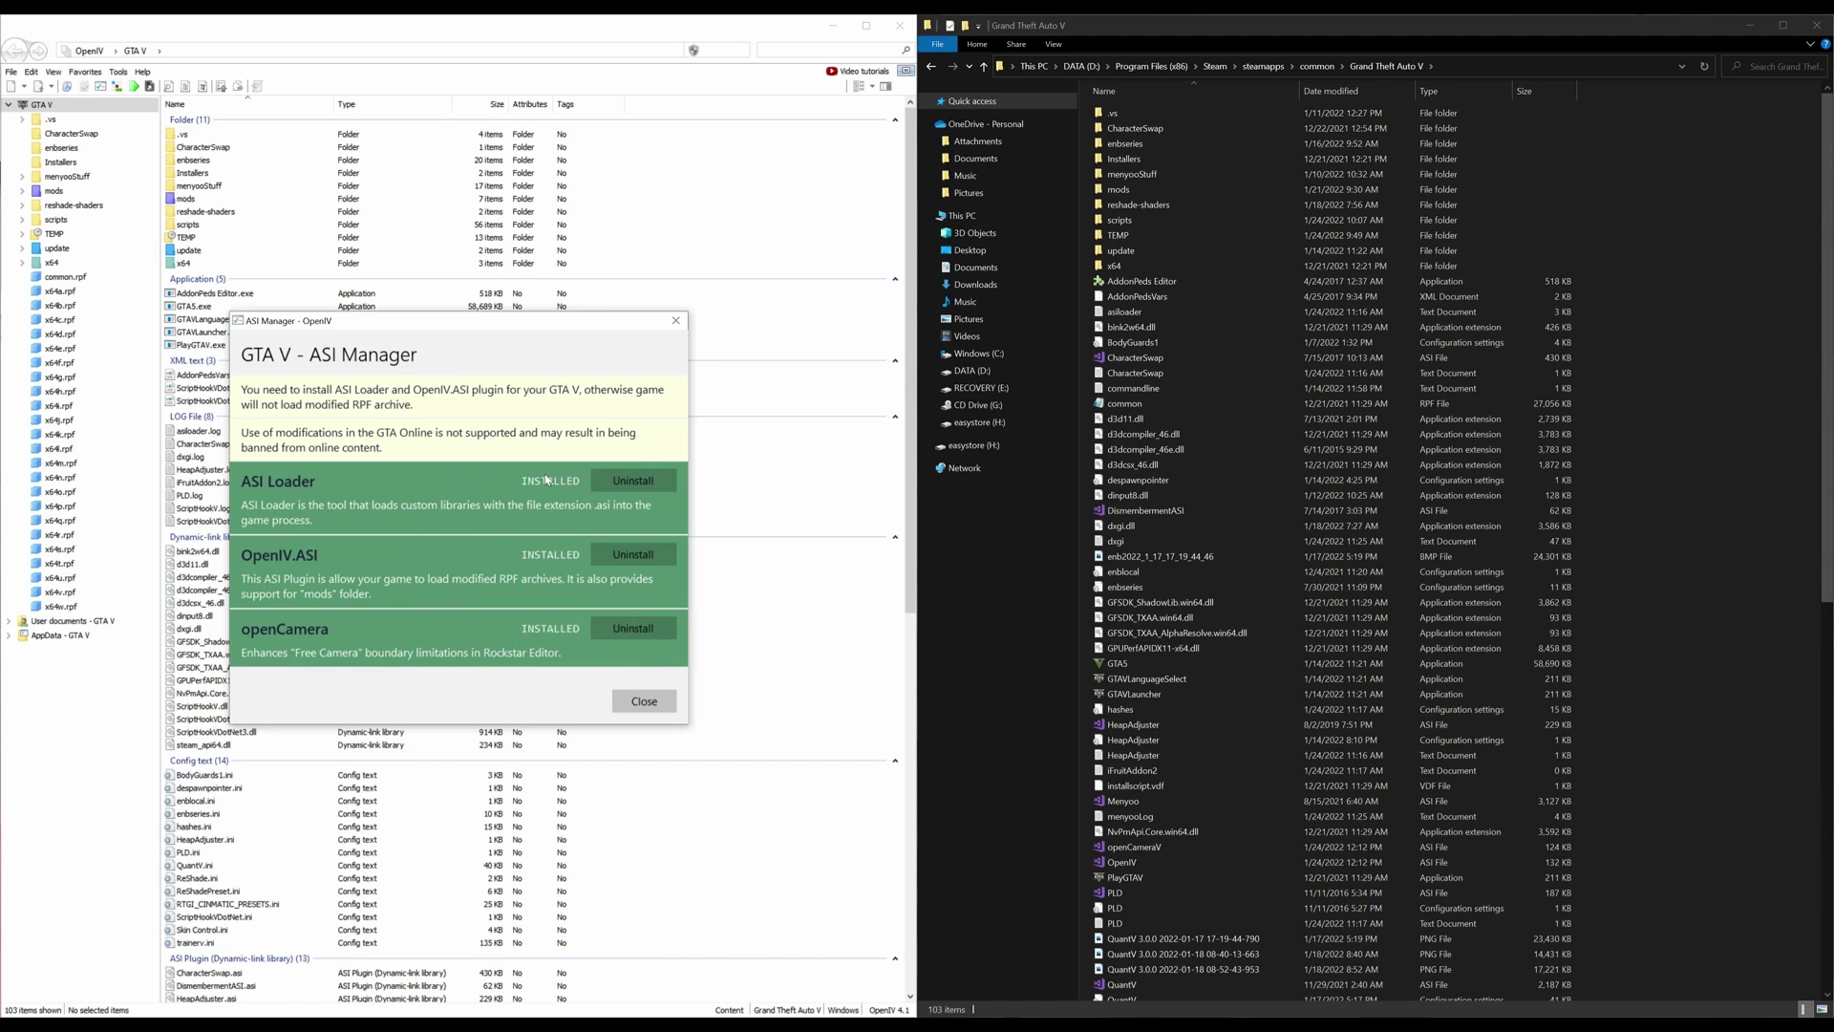
pyautogui.click(650, 707)
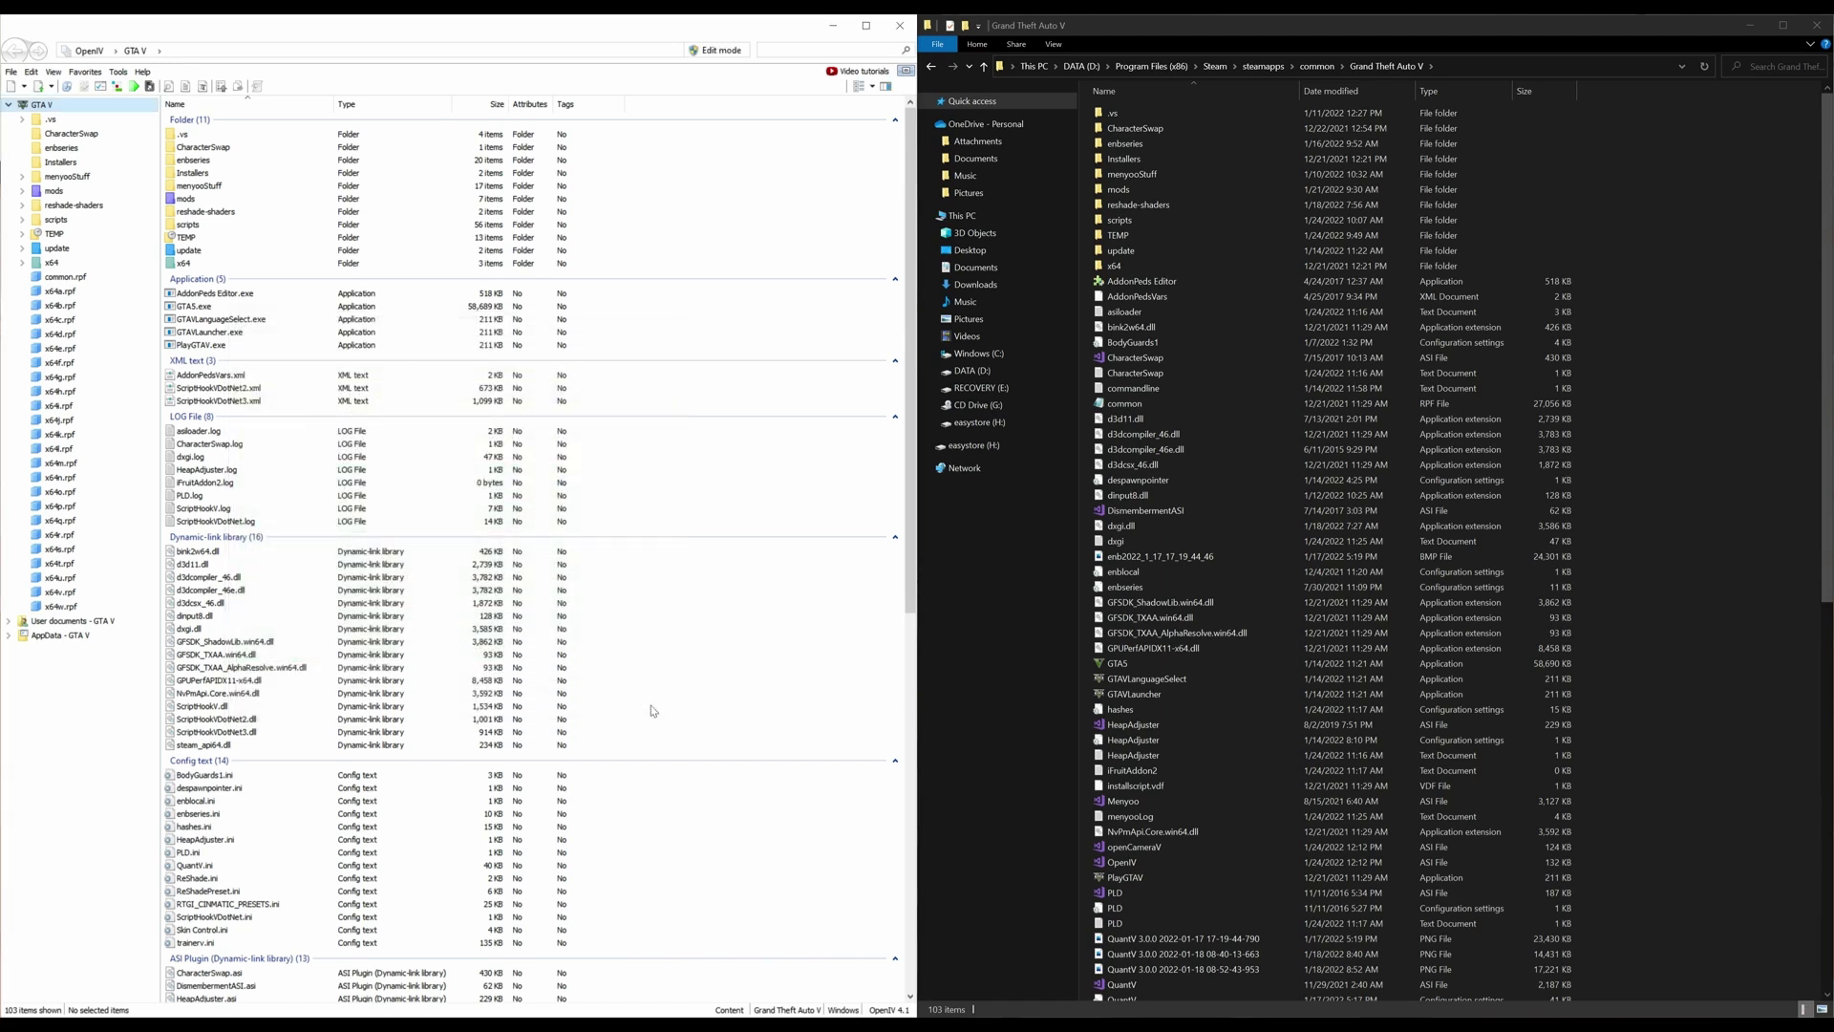
# In Tools > Options, tick 'Allow edit mode only for archives inside mods folder'.
pyautogui.click(118, 72)
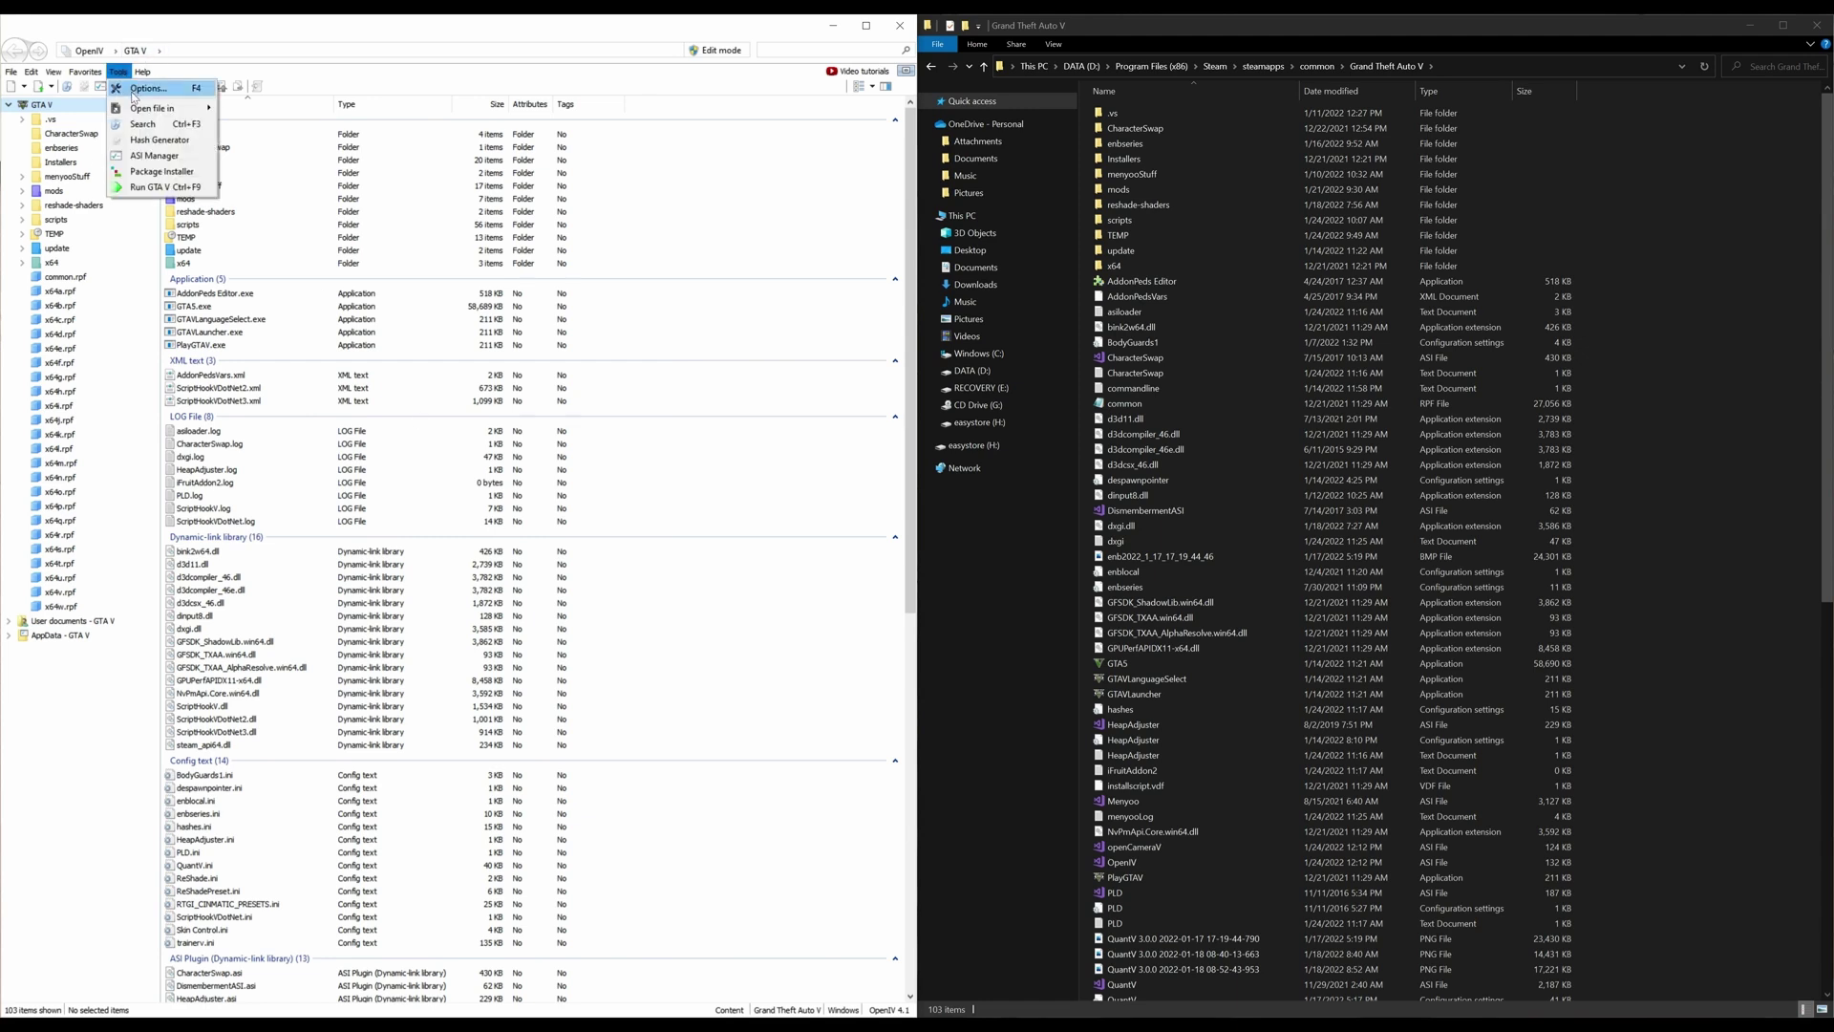
pyautogui.click(133, 92)
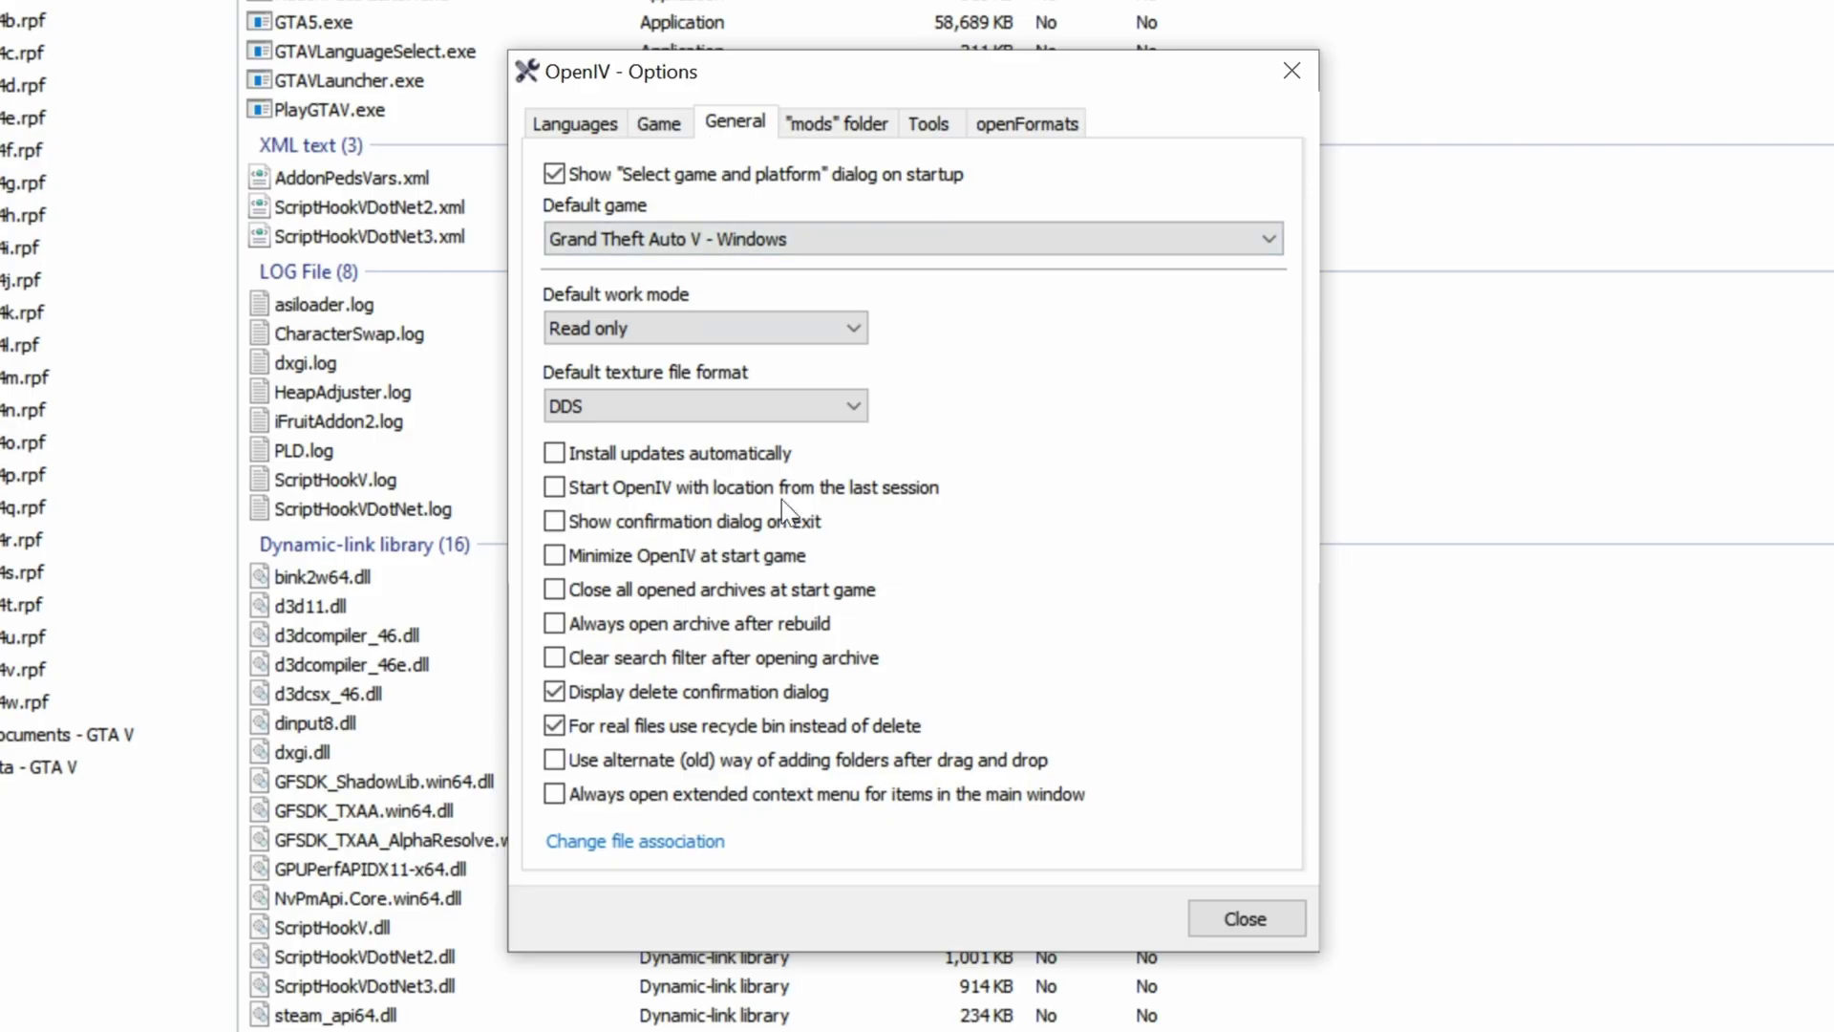
pyautogui.click(865, 125)
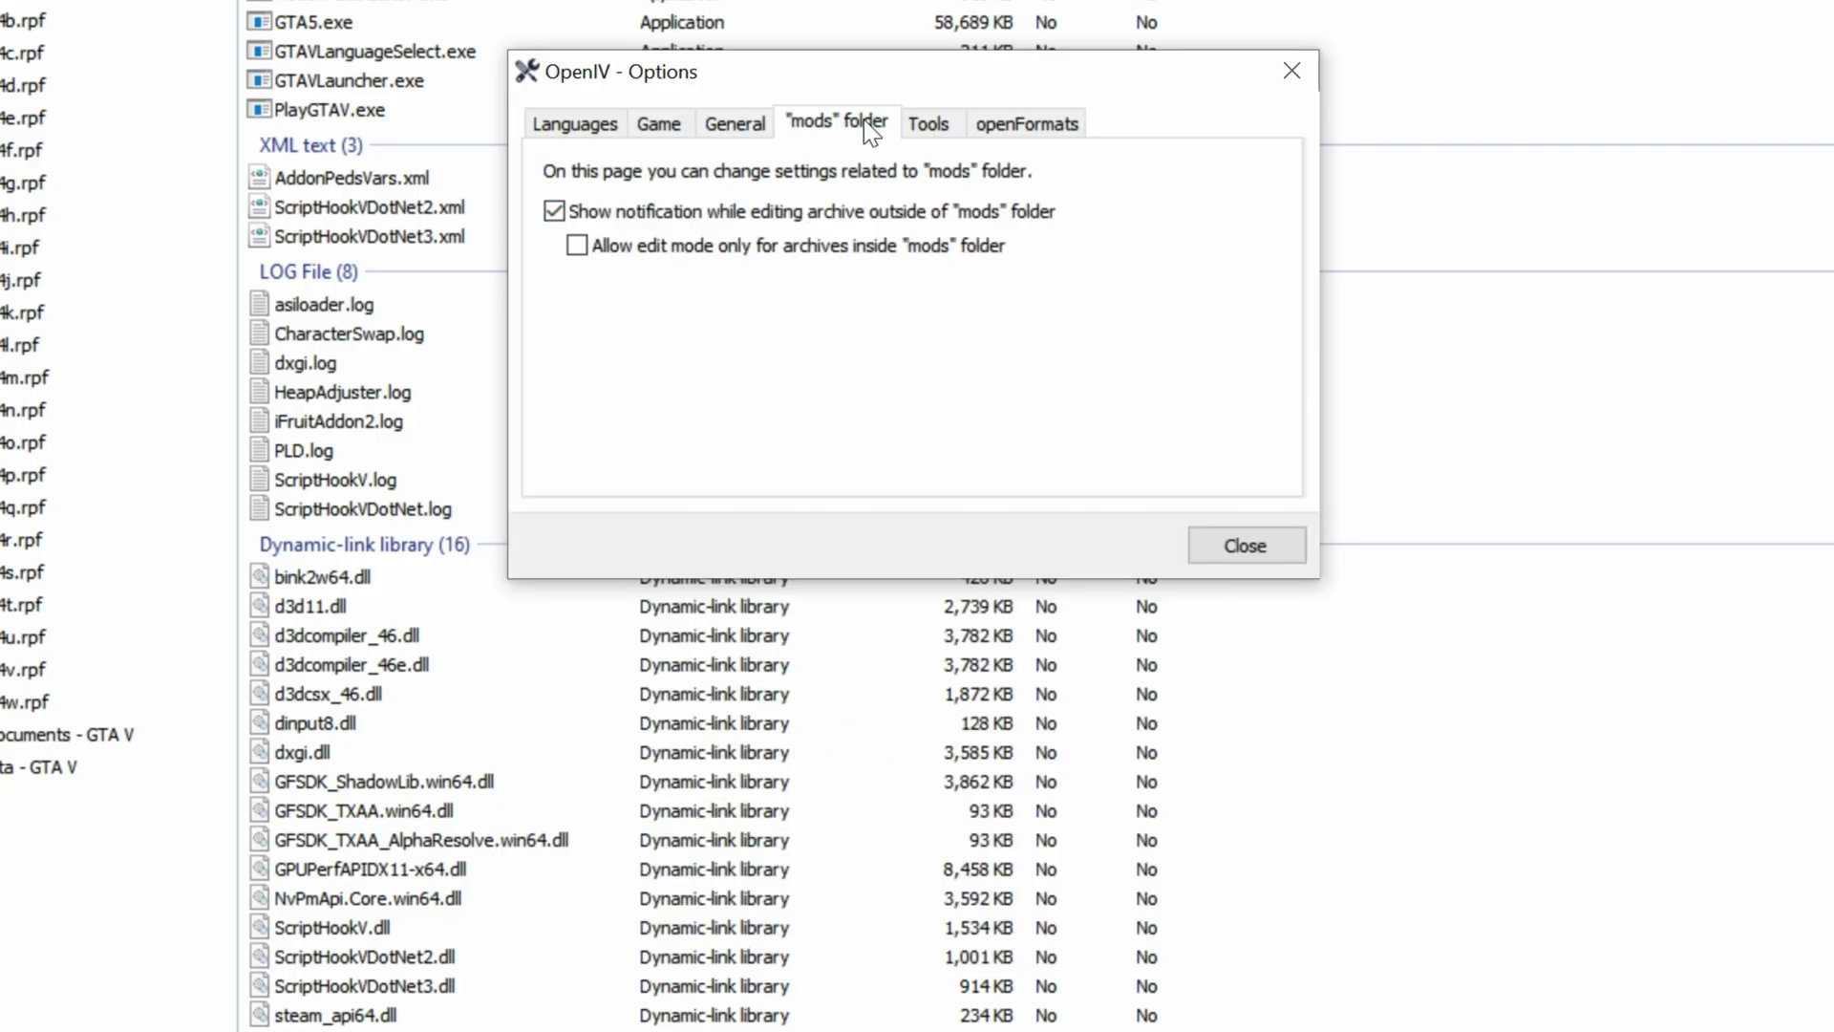
pyautogui.click(579, 249)
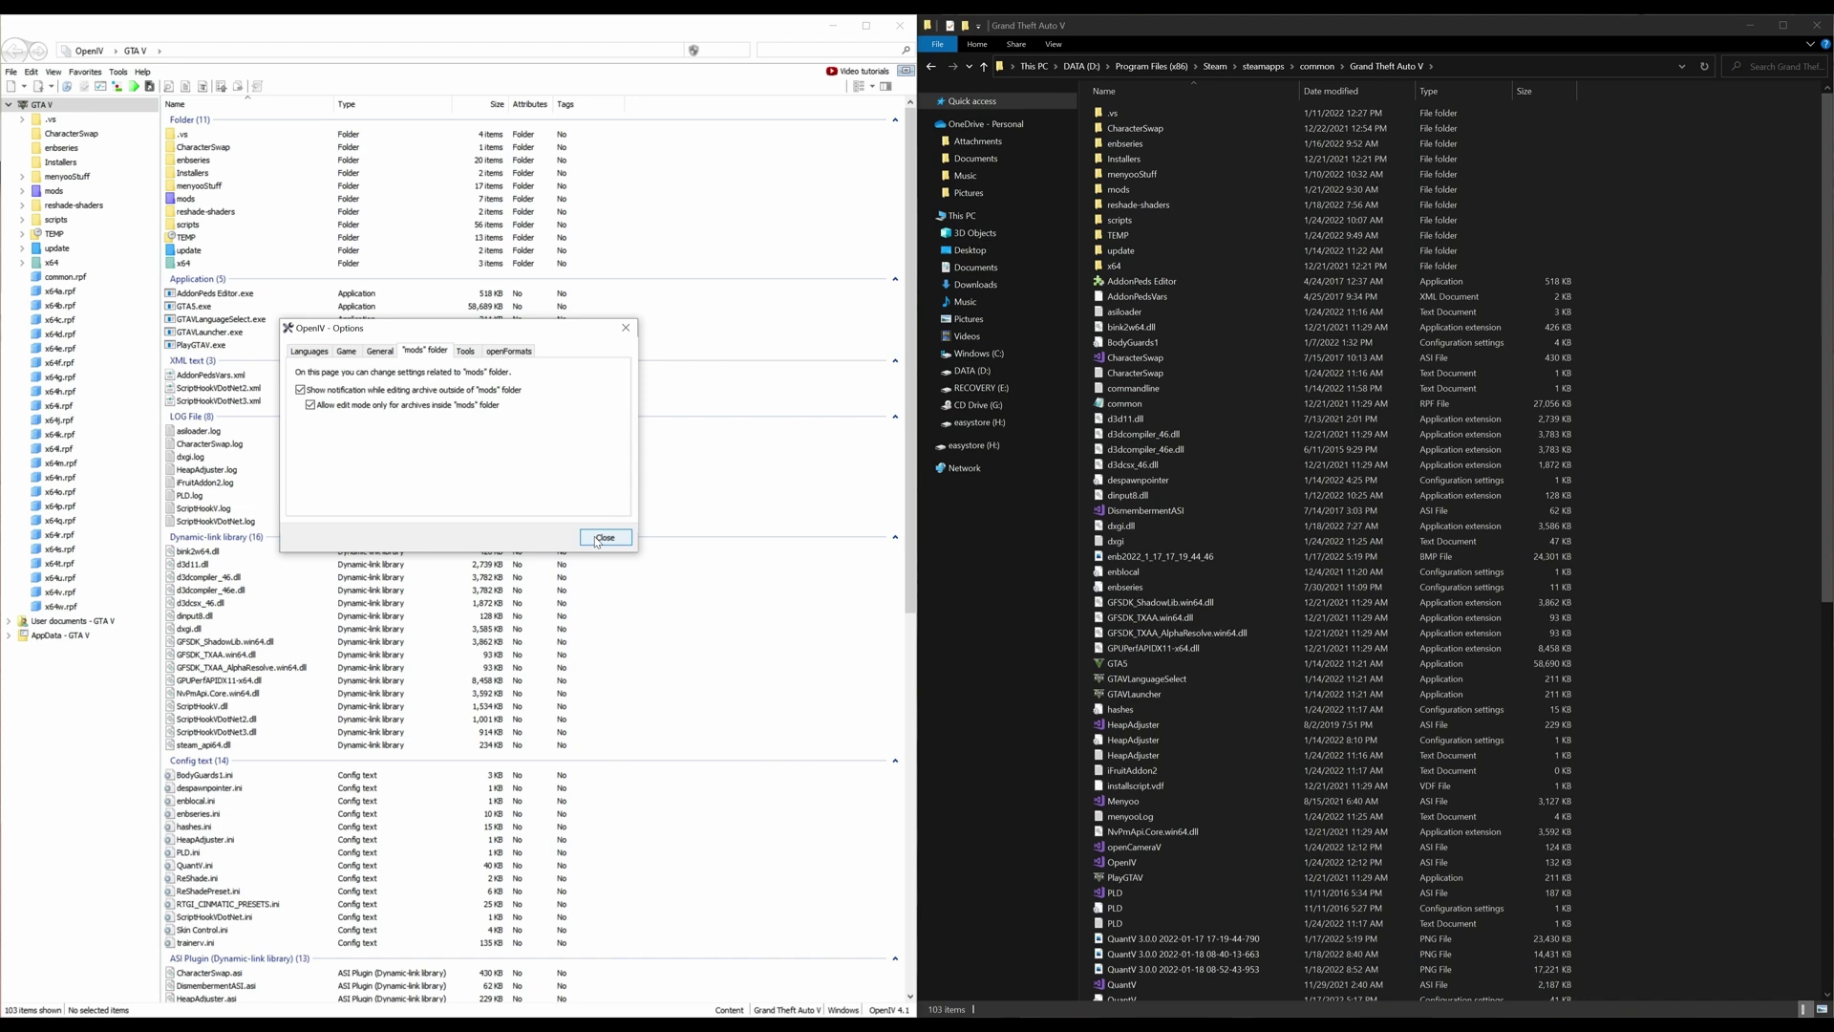
pyautogui.click(603, 538)
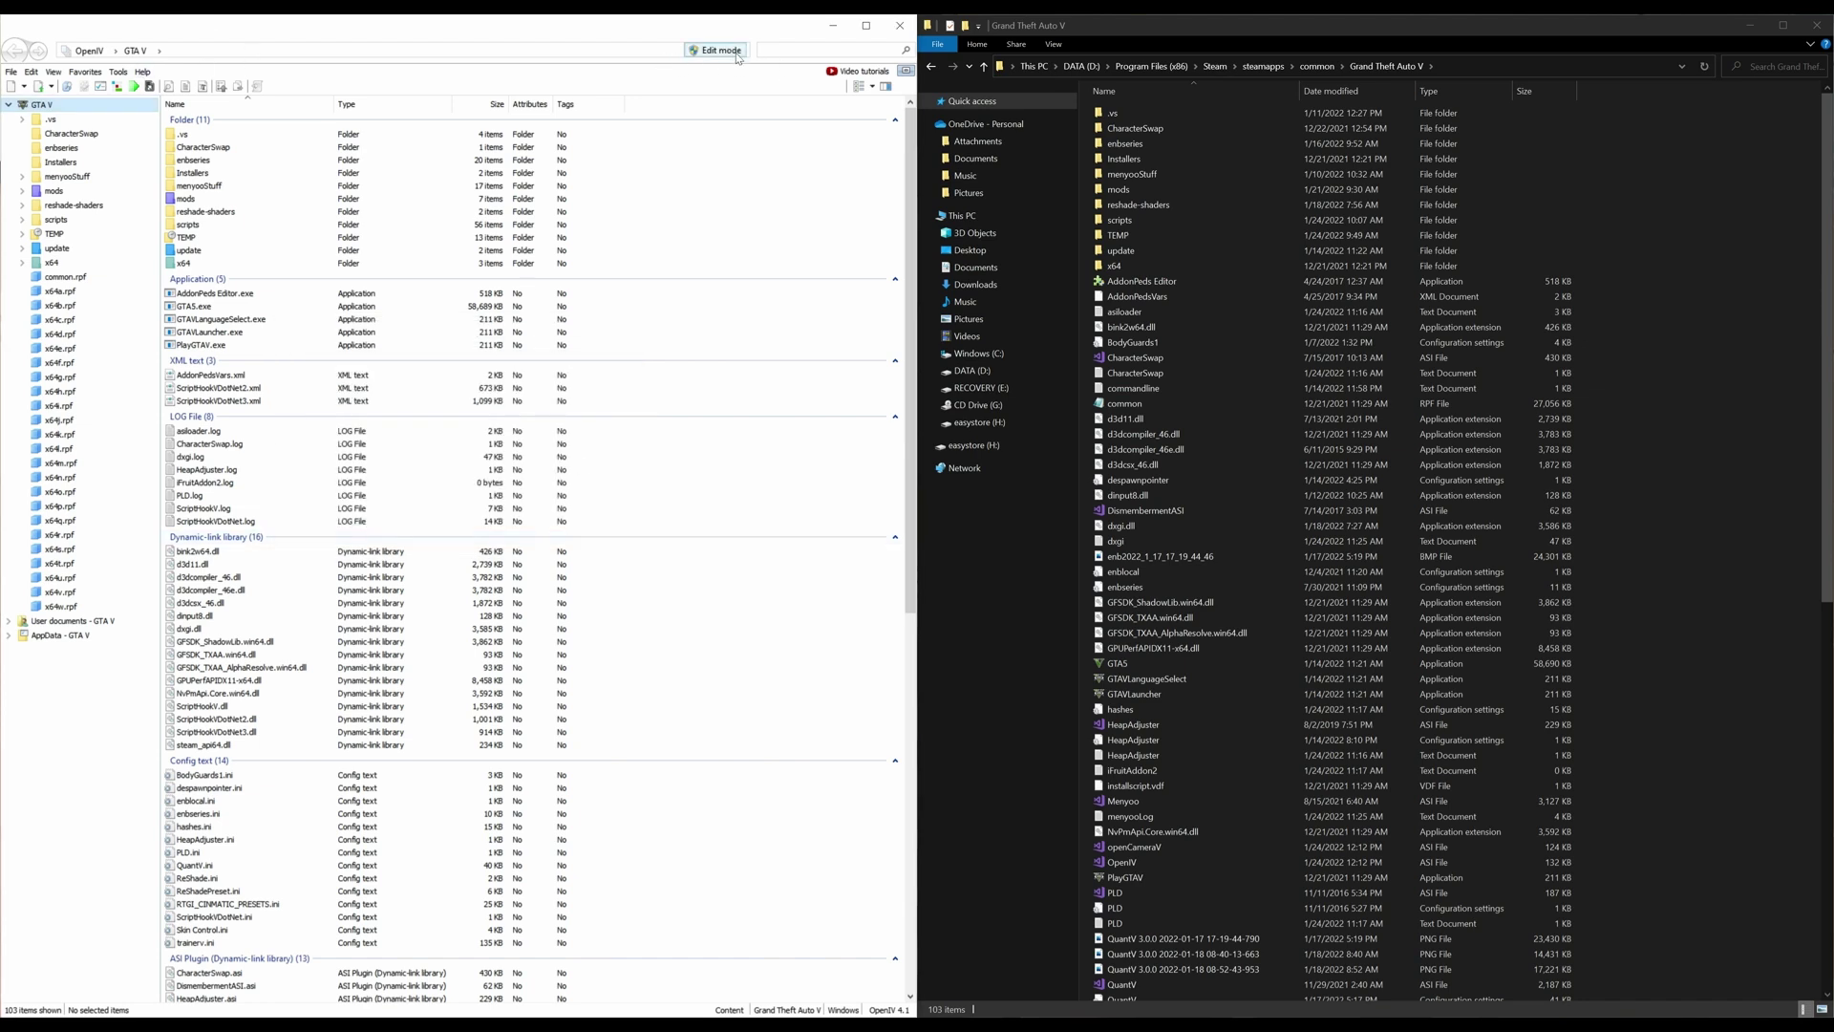
# Turn on Edit mode from the toolbar, accepting the auto-save warning.
pyautogui.click(728, 55)
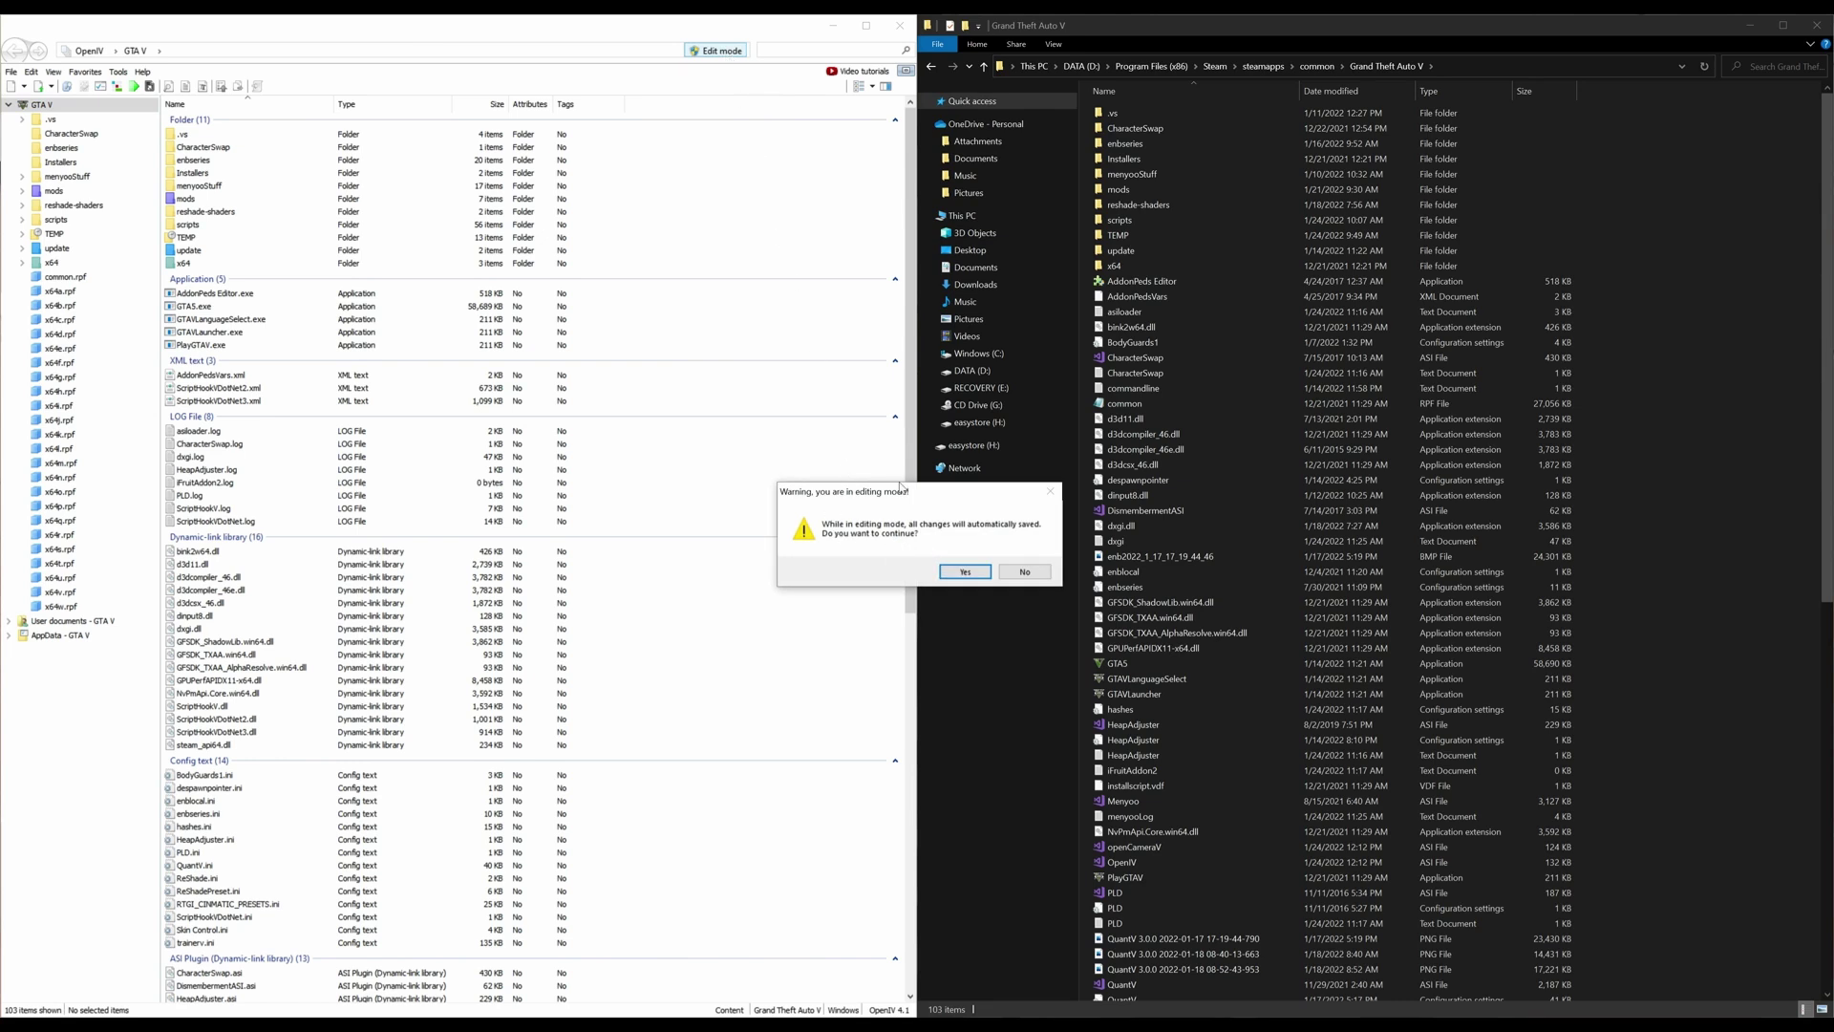
pyautogui.click(964, 573)
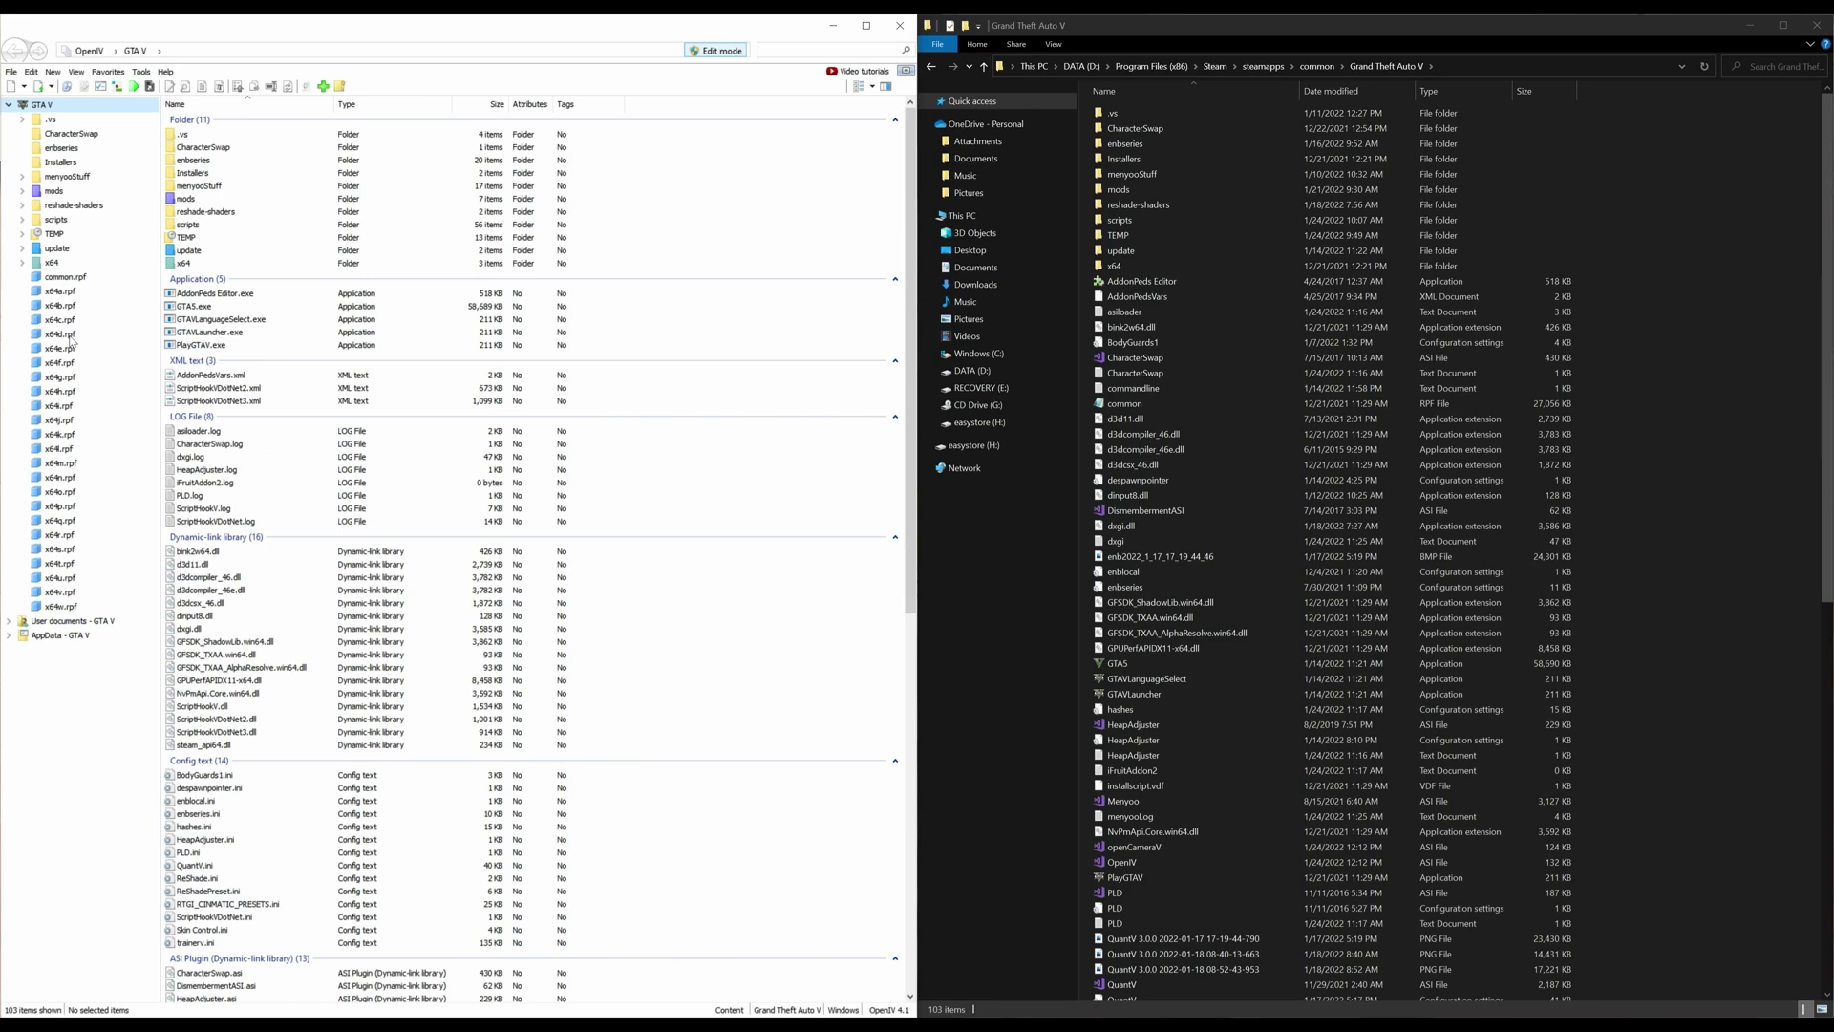
pyautogui.click(203, 200)
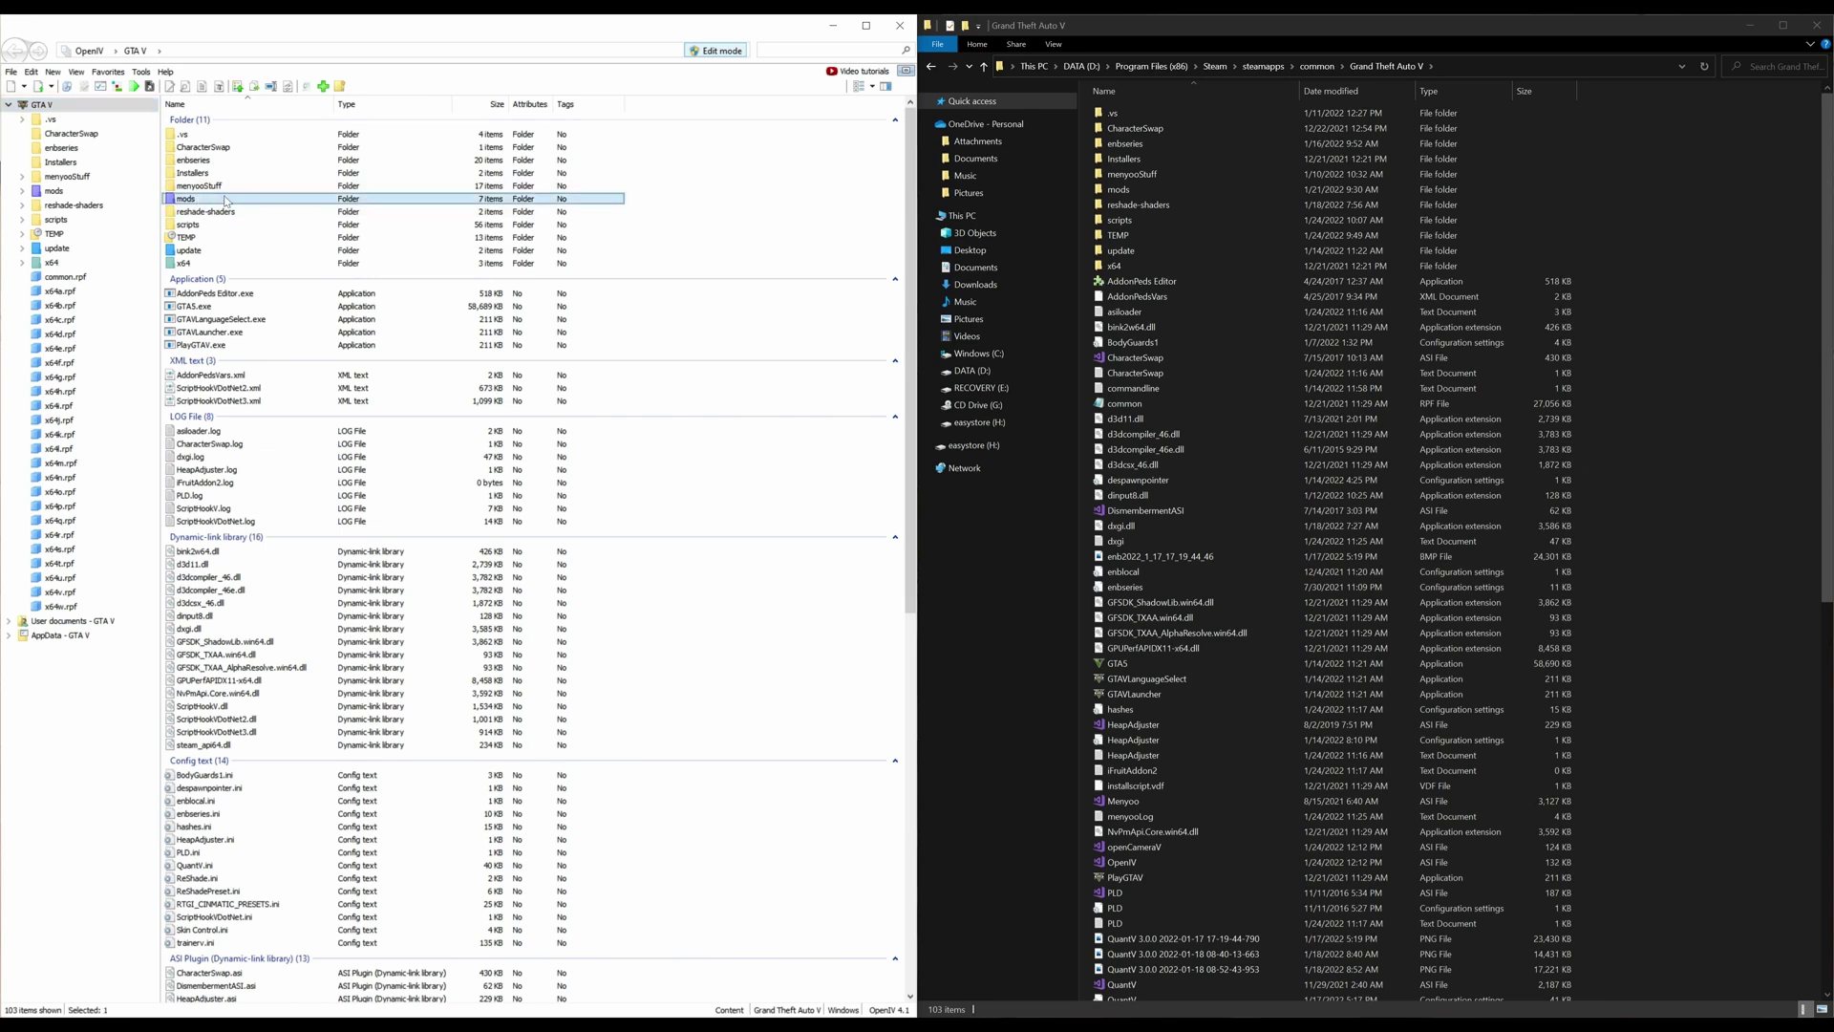